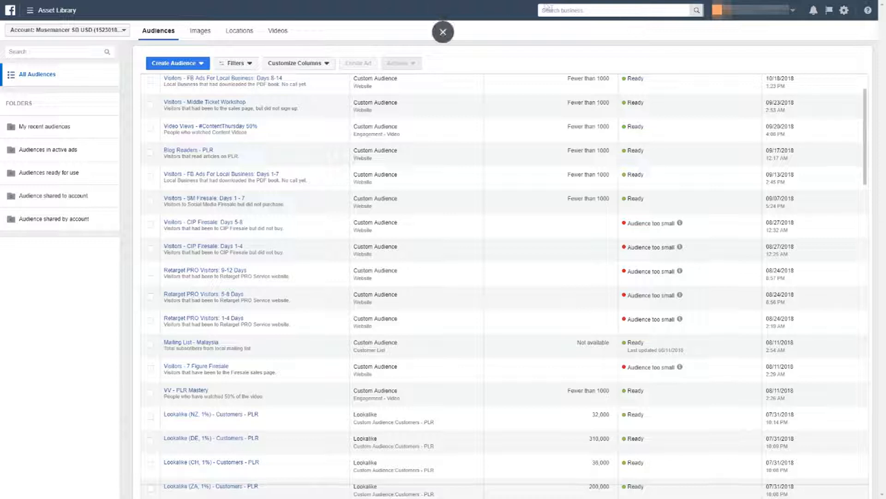
Step: Search the business tools for "audiences" and look through the Assets group in the full tools list
click(558, 14)
text(audice)
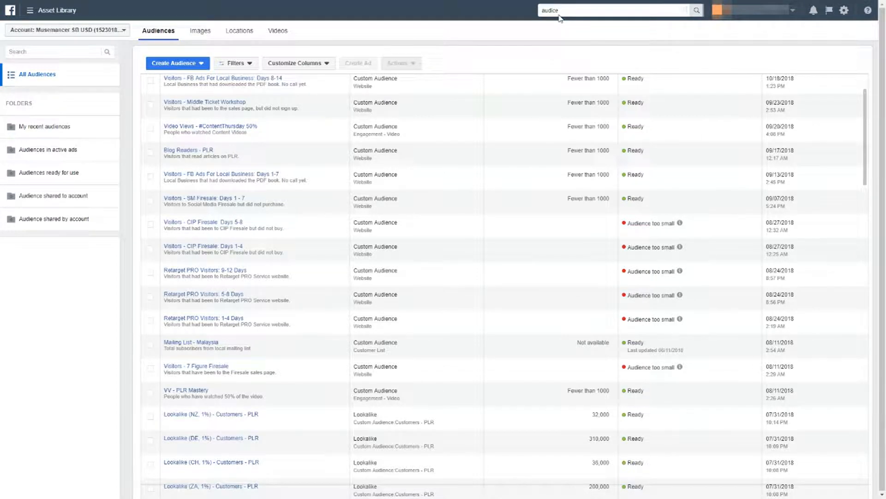
key(BackSpace)
key(BackSpace)
text(ences)
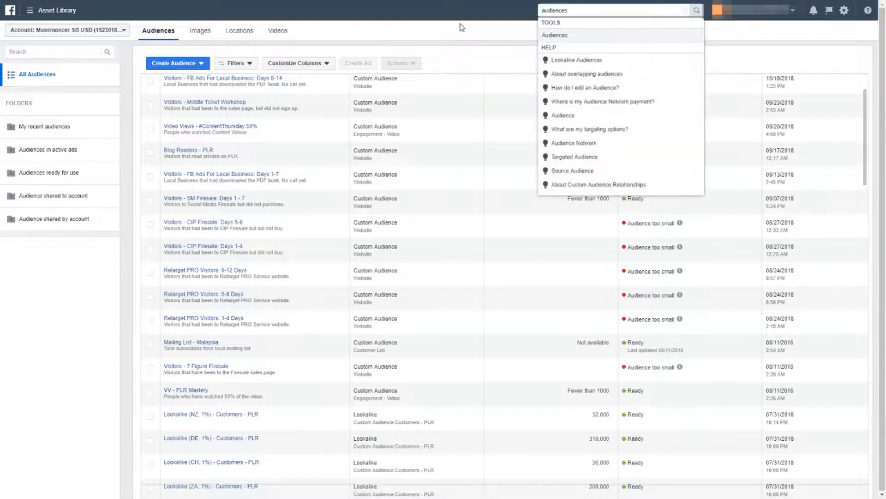
click(461, 26)
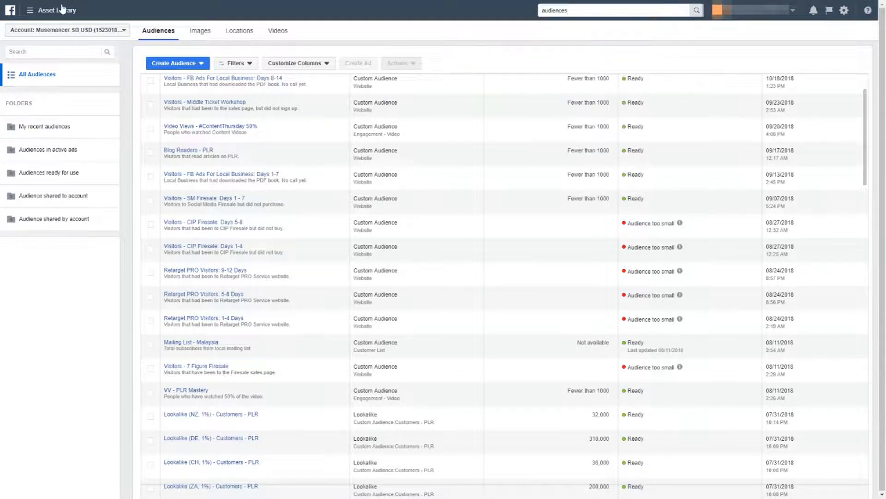
click(27, 11)
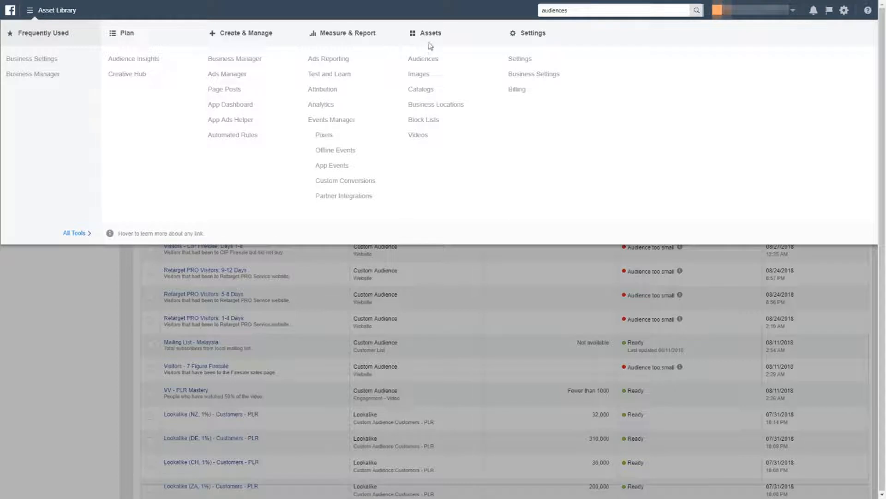
click(9, 330)
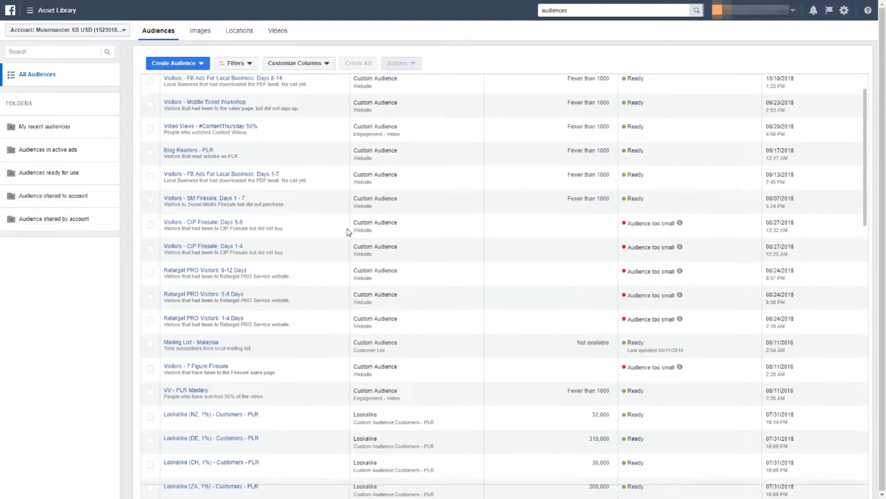
Step: Start a new custom audience based on website traffic
scroll(349, 232, down, 1)
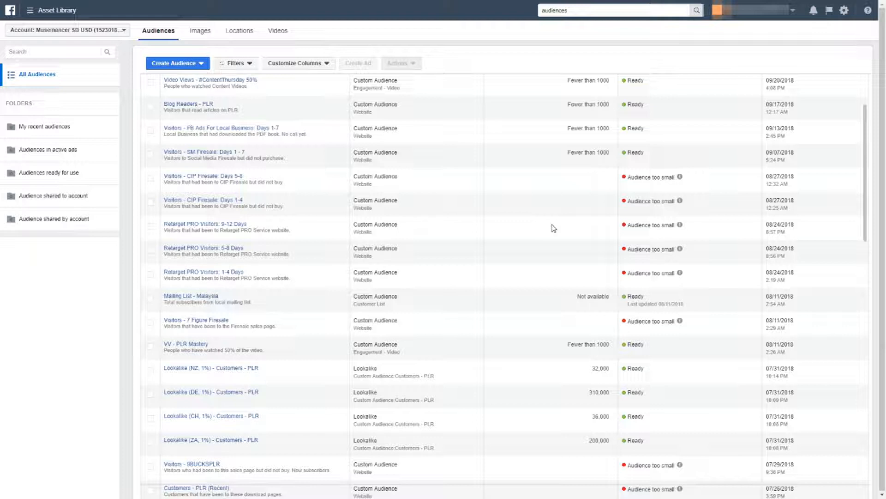
click(189, 66)
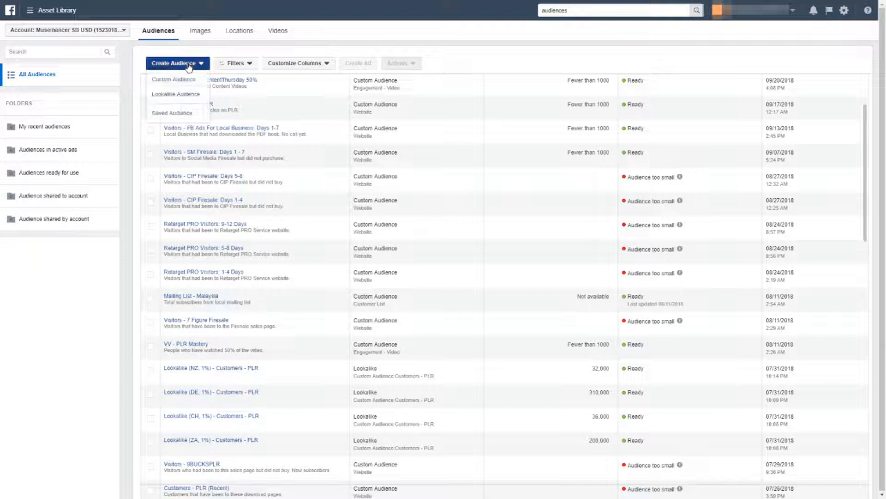
click(198, 81)
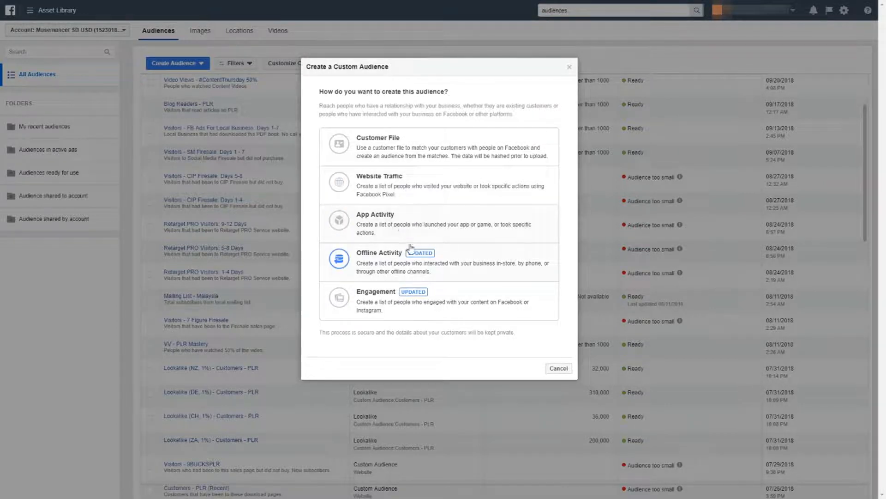
click(440, 187)
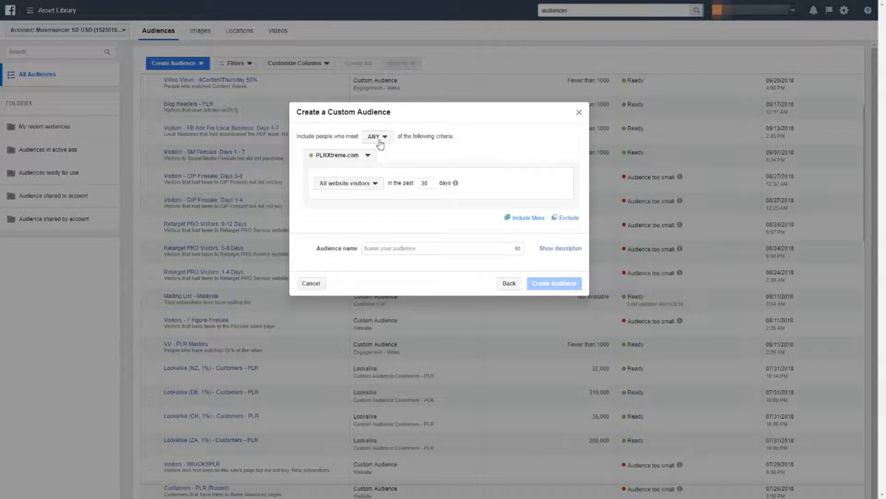
Step: Choose the EdmundLoh.net pixel as the traffic source for the custom audience
click(325, 156)
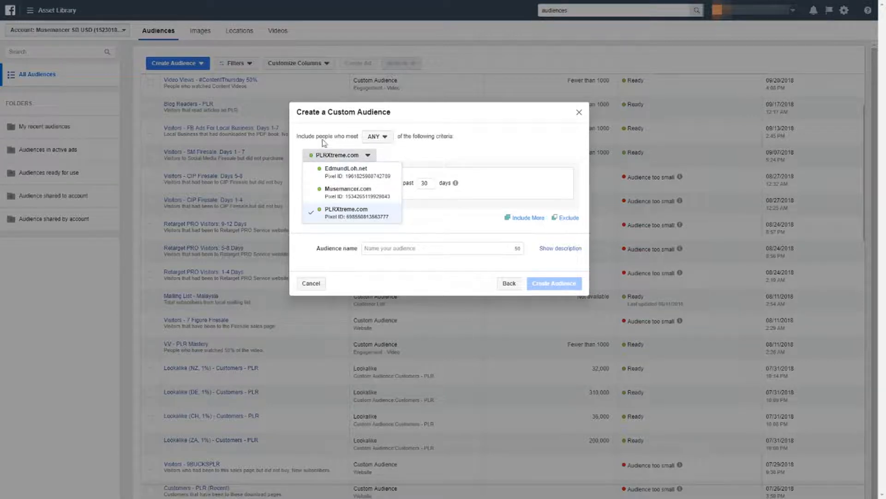
click(324, 154)
click(326, 156)
drag(333, 148, 334, 146)
click(326, 156)
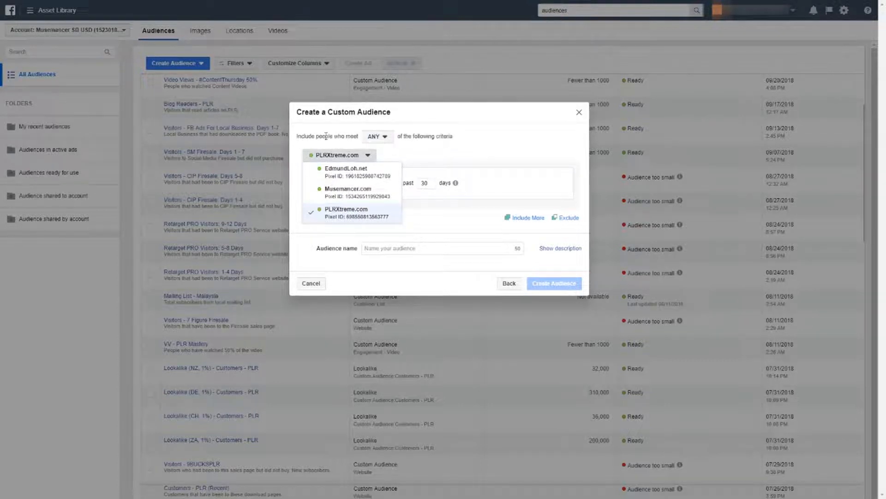
click(362, 155)
click(347, 174)
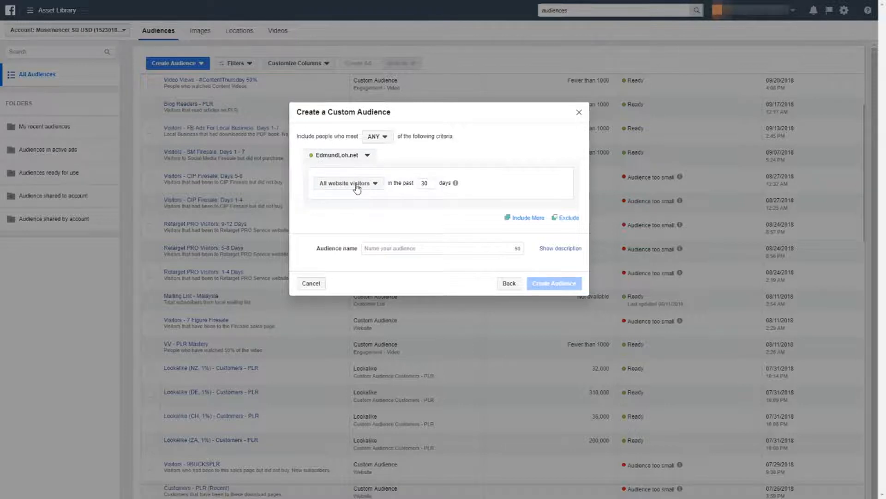
Step: Set the audience's inclusion criterion to people who visited specific web pages
click(356, 185)
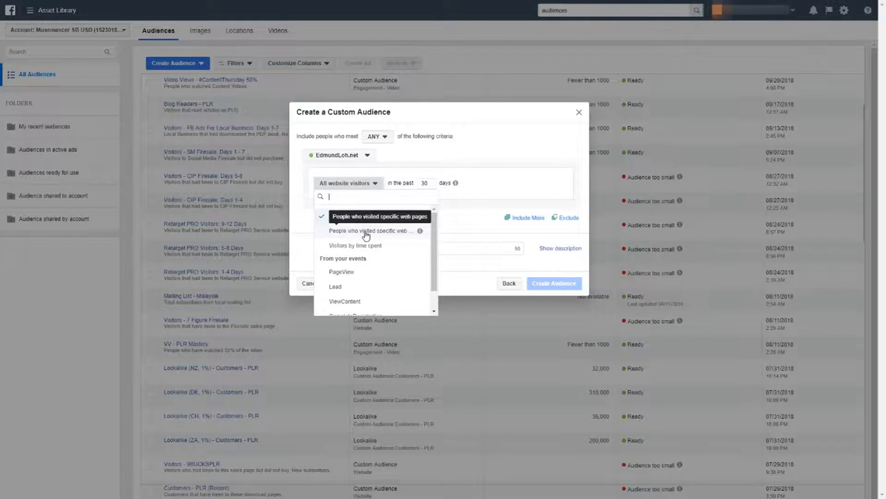
scroll(372, 275, down, 2)
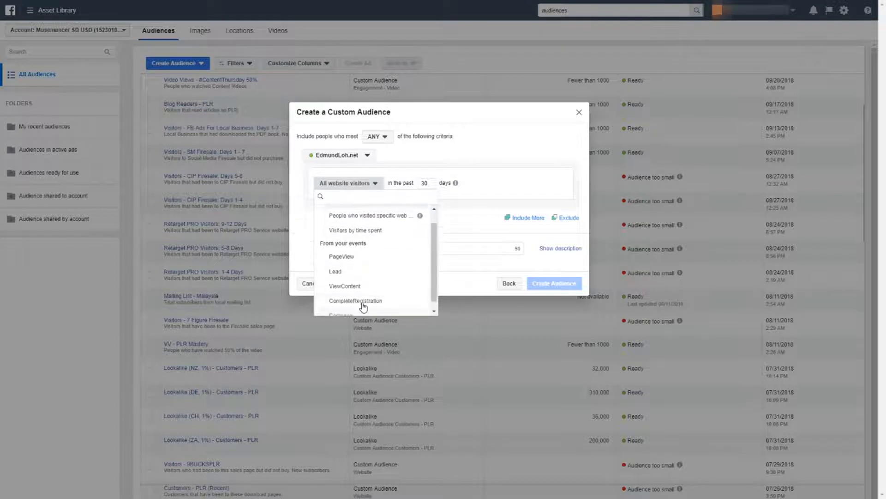
scroll(366, 291, up, 2)
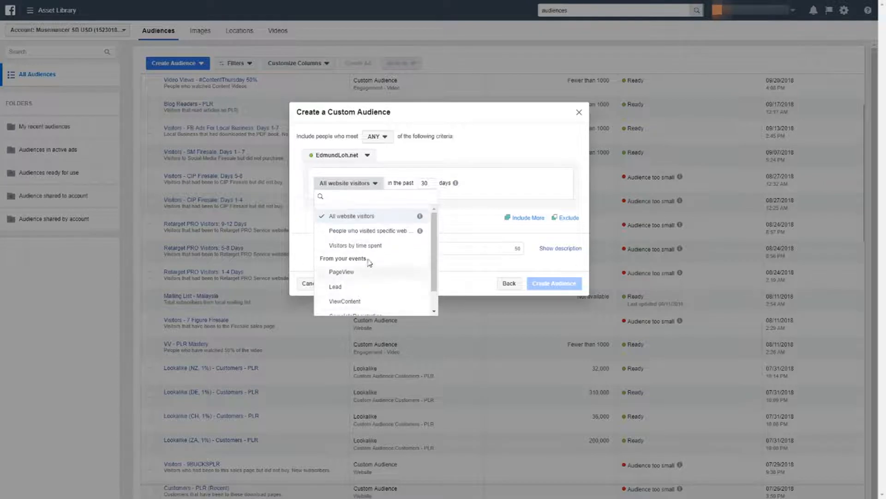
click(380, 232)
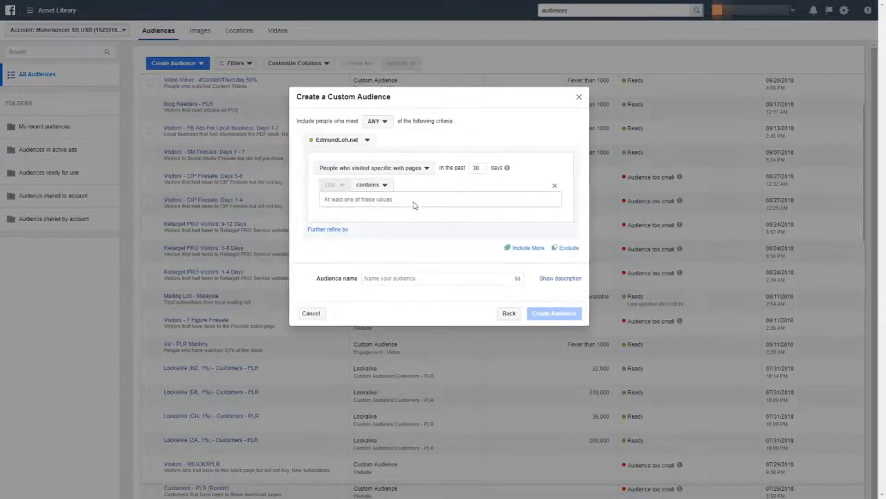
double_click(475, 168)
mouse_move(508, 168)
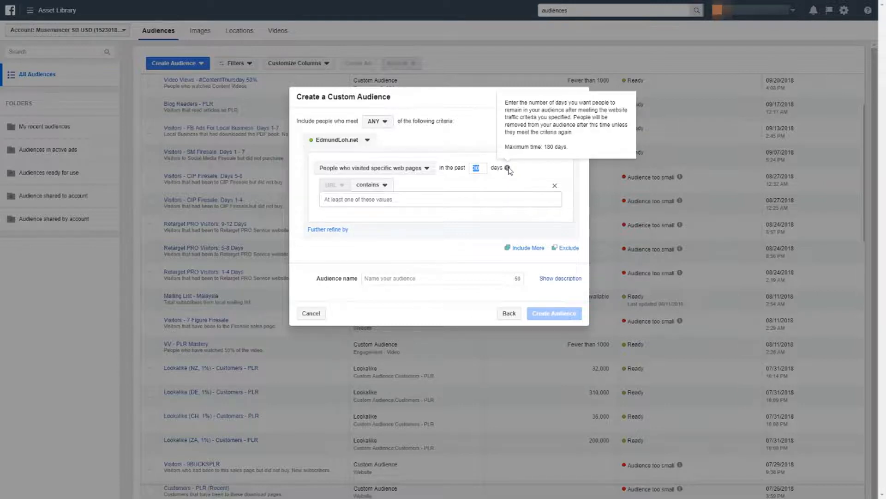
click(476, 168)
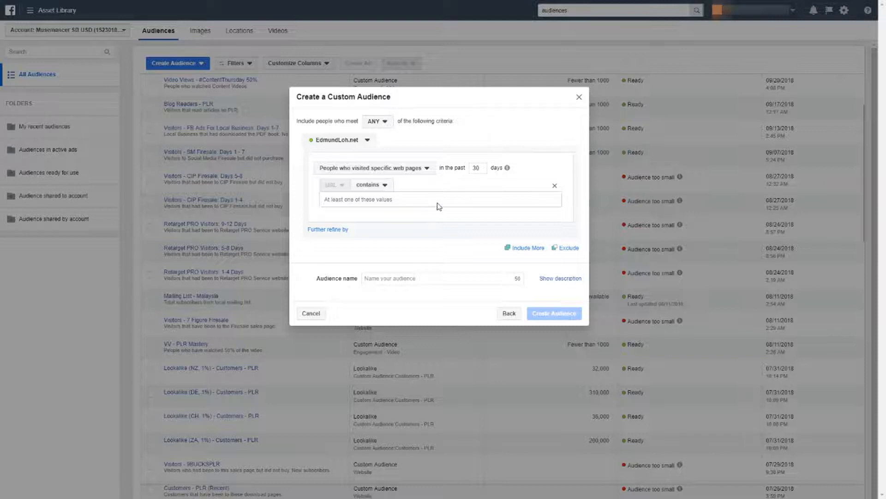
double_click(477, 168)
click(470, 203)
text(http://edmundloh.net/fbadslocal/)
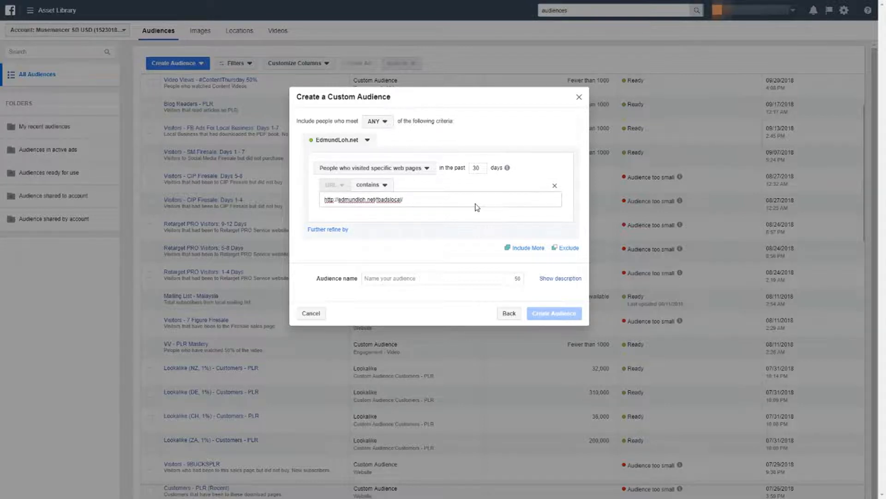
key(Return)
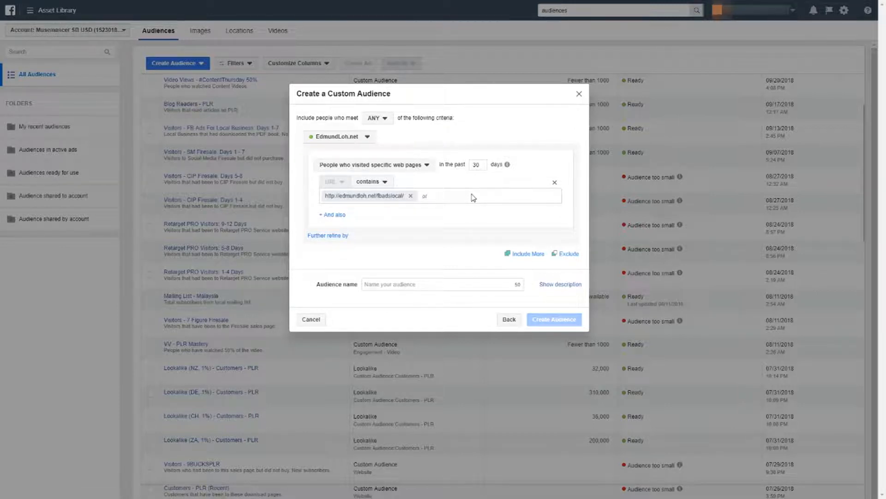
text(http://edmundloh.net/fbadslocal/call/)
key(Return)
text(http://edmundloh.net/fbadslocal/thank-you/)
key(Return)
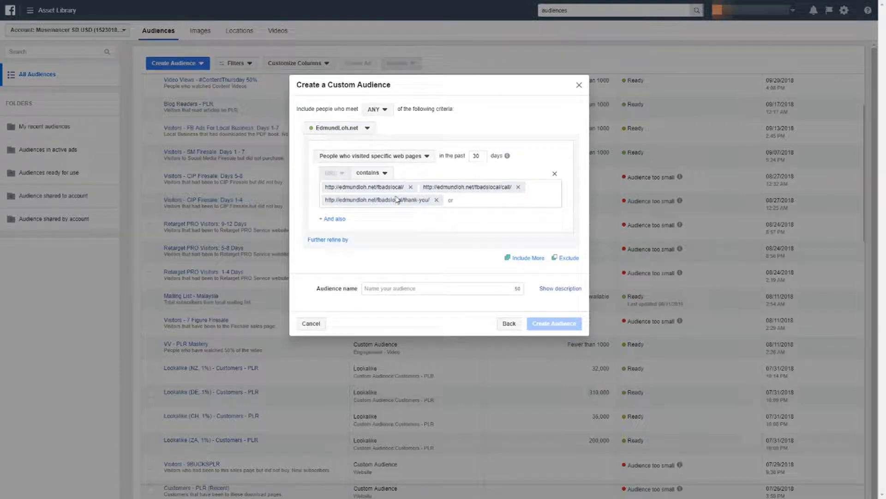
click(566, 259)
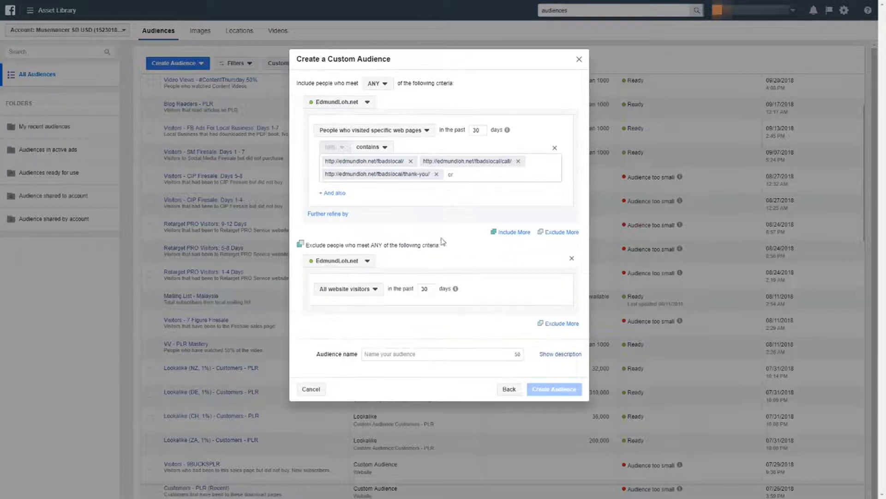
click(355, 296)
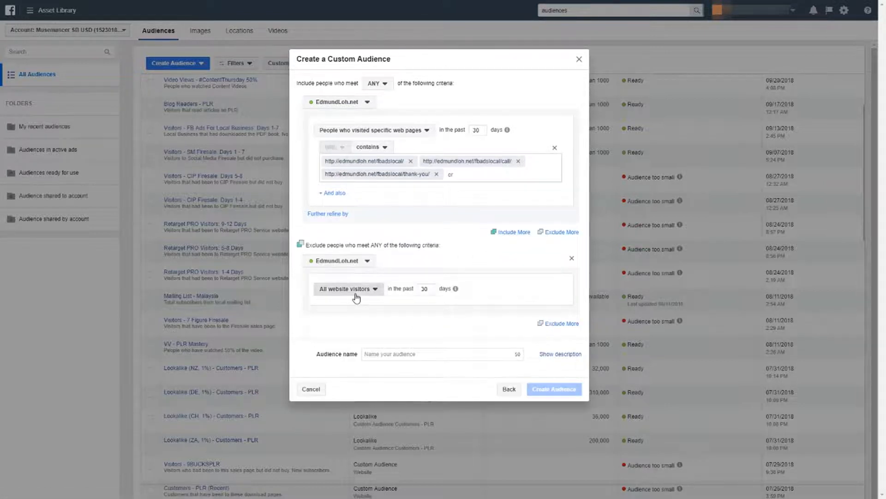
click(353, 337)
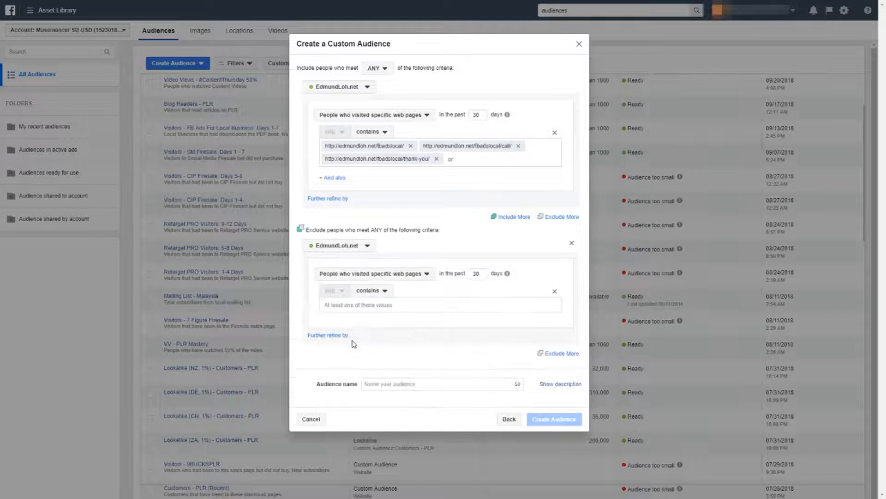
click(372, 306)
text(http://edmundloh.net/fbadslocal/download/)
text(page/)
key(Return)
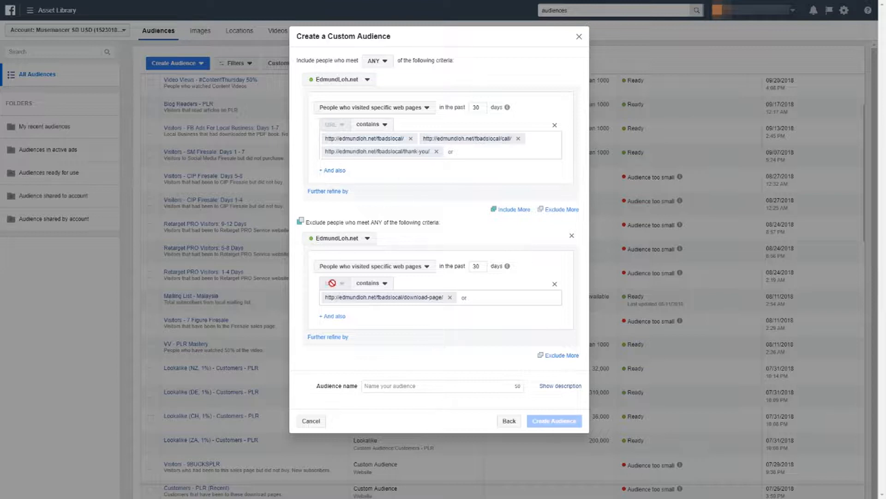
Step: Name the audience "Visitors - FB Ads Local TEST"
click(402, 390)
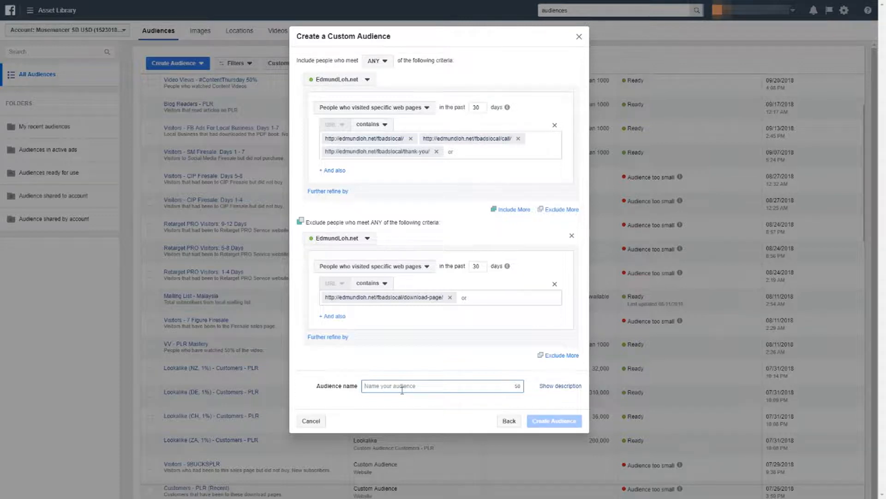
text(Visitors - FB Ads Local TEST)
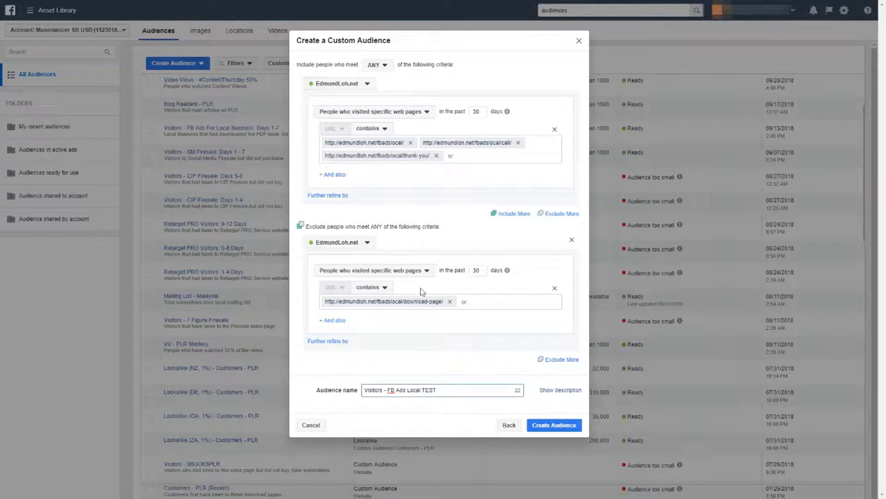
click(432, 403)
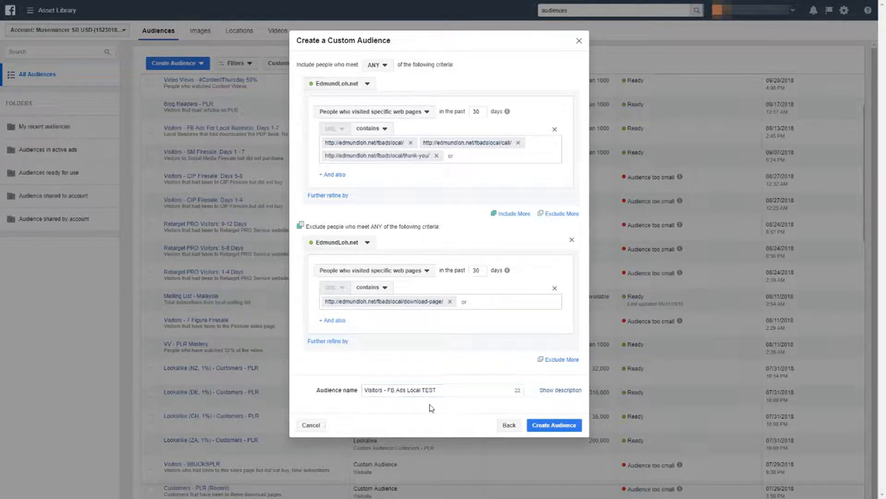
Step: Add the description "Visitors that had been to FB Ads Local but did not purchase." and create the audience
click(546, 393)
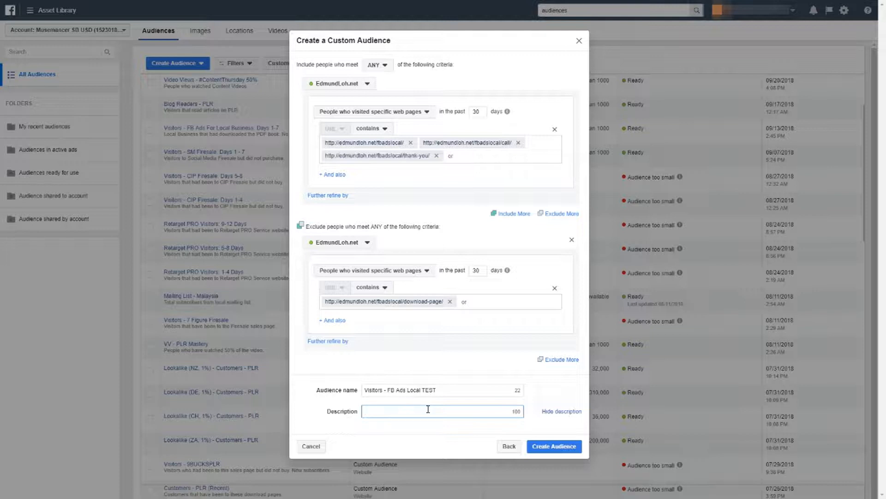
text(Visitor)
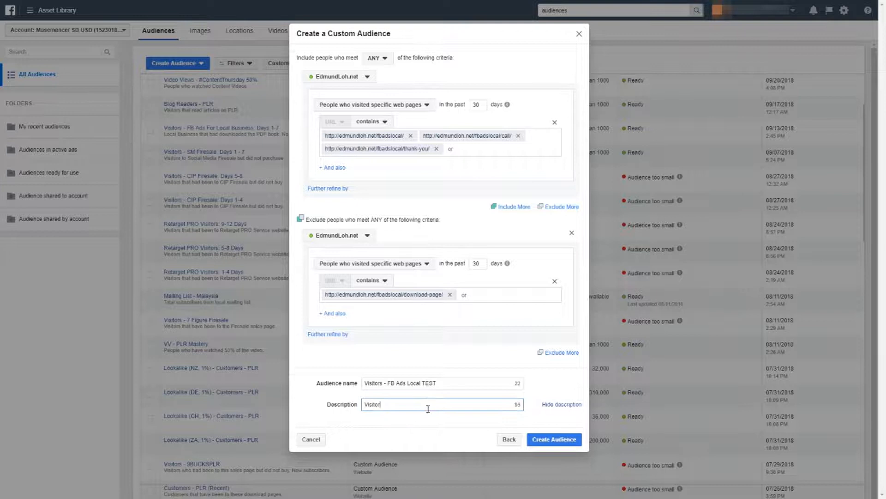
text(s that had been to FB Ads Local but did not pur)
text(chase.)
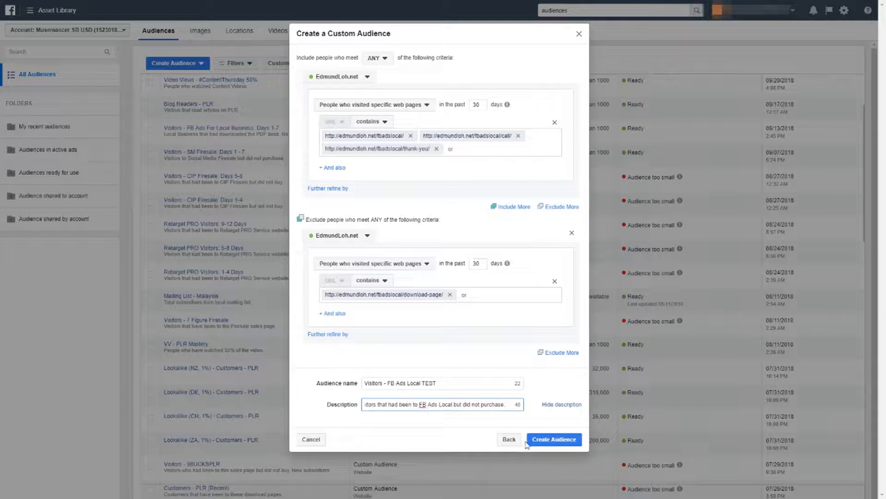
click(545, 443)
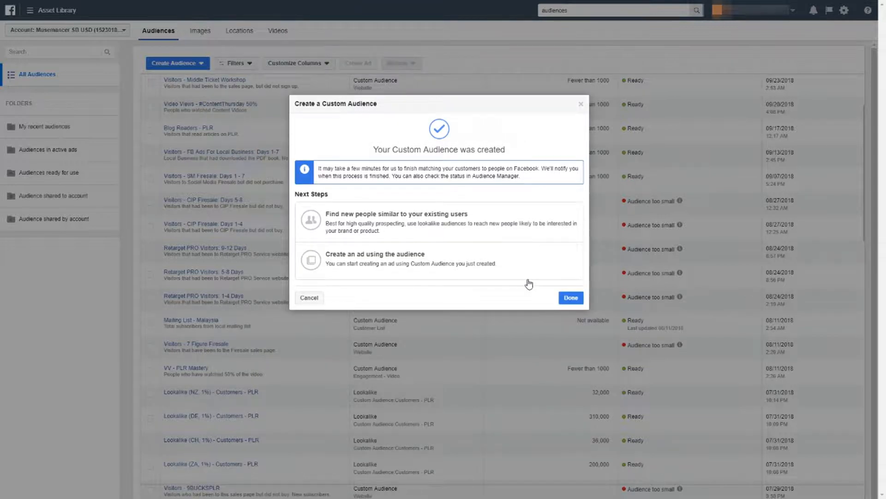
click(571, 298)
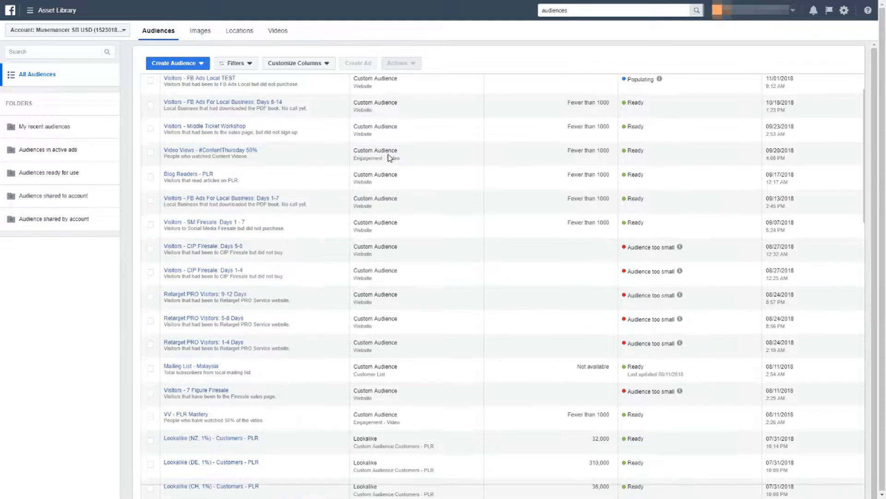
Step: Start a custom audience based on video engagement, using people who have watched at 50% of the video
mouse_move(259, 87)
mouse_move(659, 79)
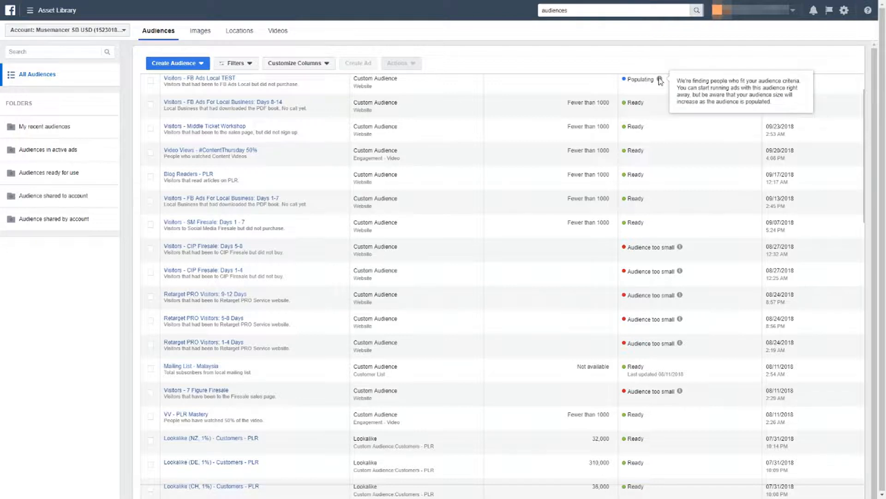
click(199, 62)
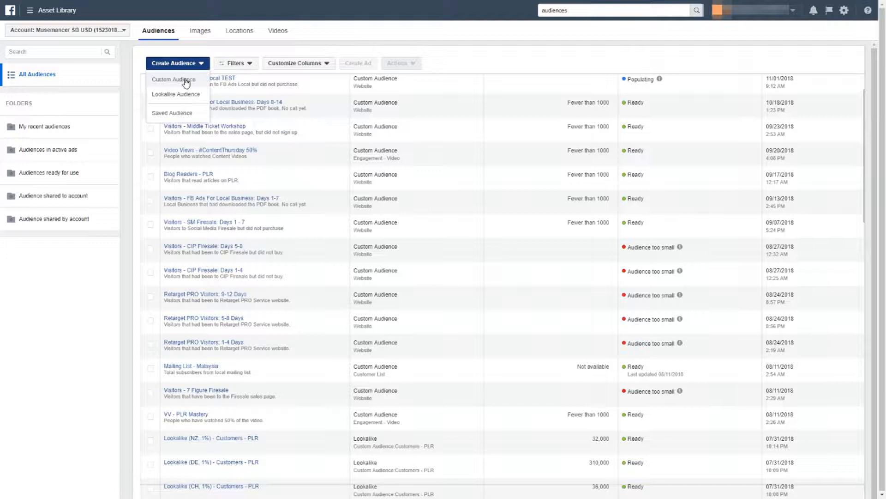
click(186, 81)
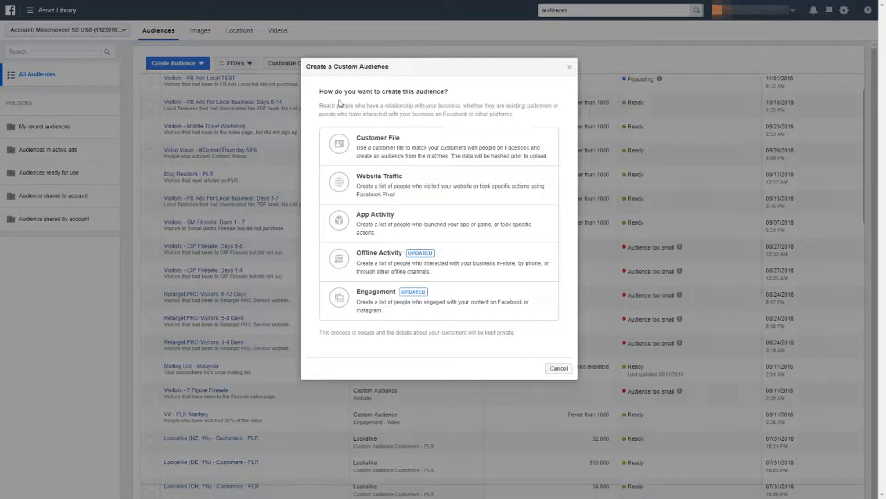
click(380, 304)
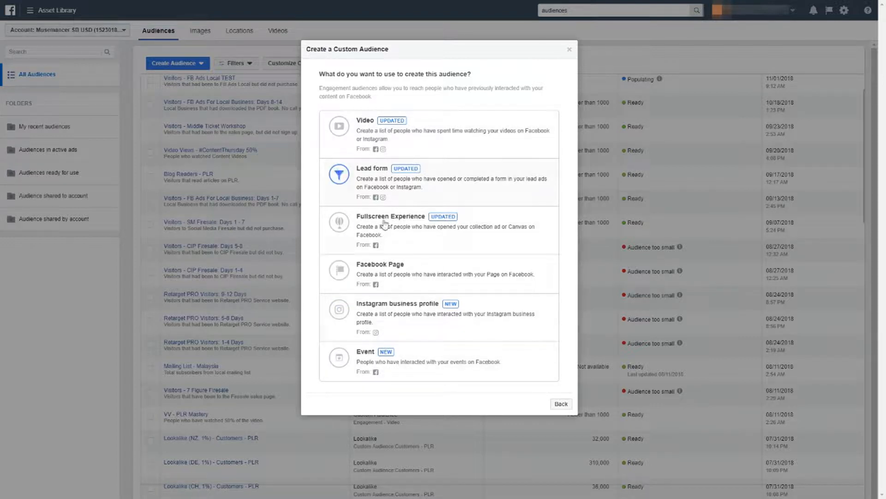
click(412, 144)
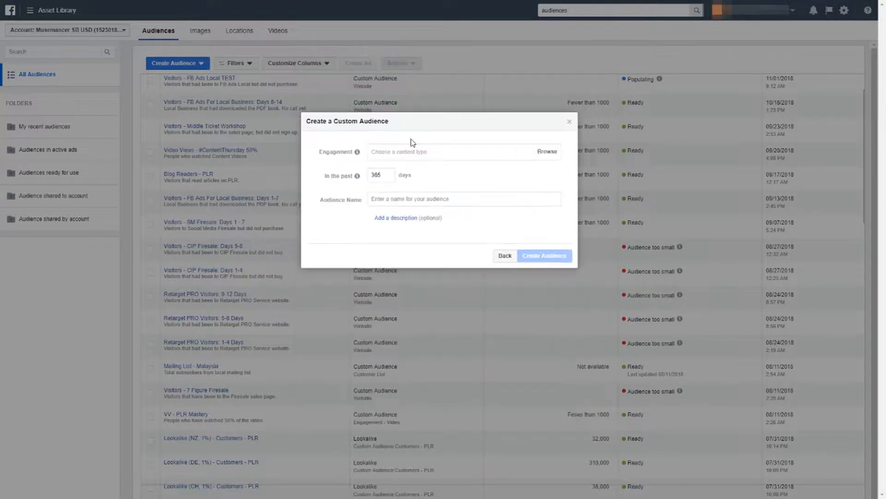
click(423, 151)
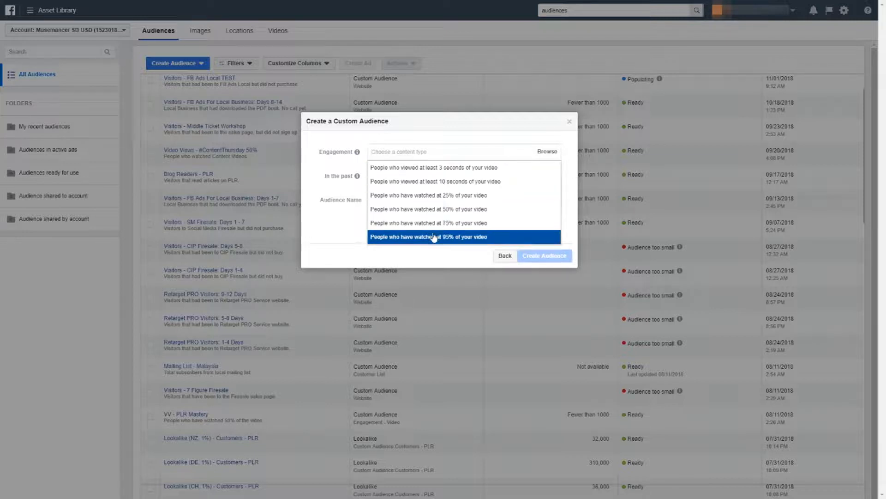
click(443, 212)
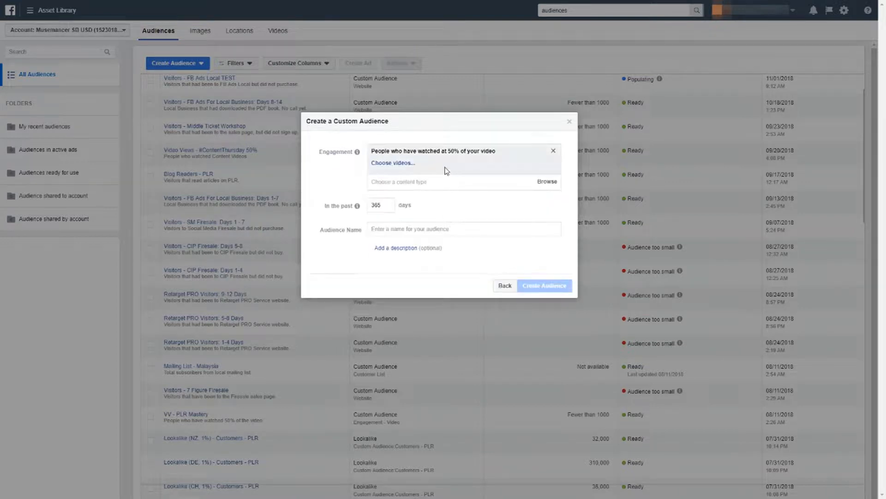
Step: Select the video "Why Low Ticket Is B.S. [Sub Titles]" from the first Facebook Page listed under Musemancer Sdn Bhd
click(400, 165)
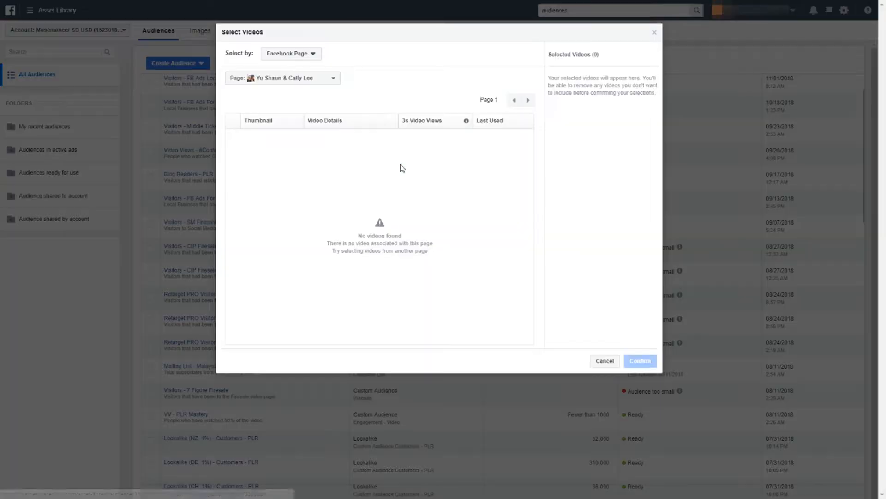
click(325, 81)
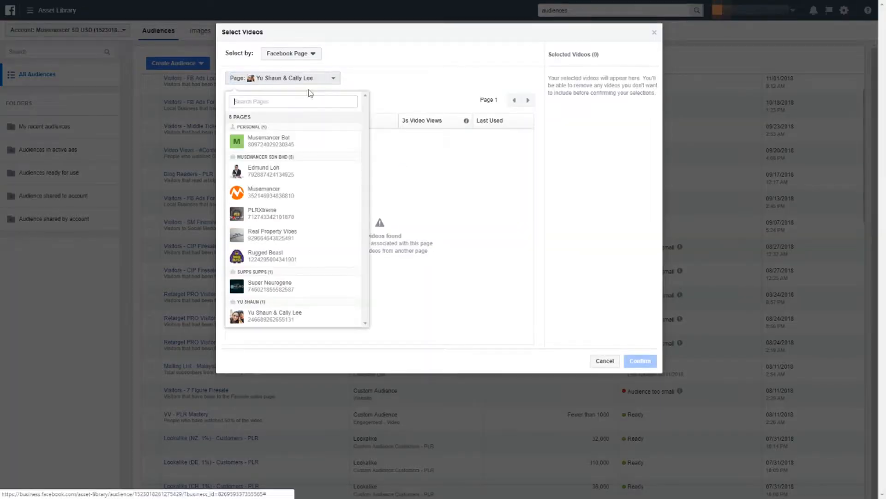
click(295, 179)
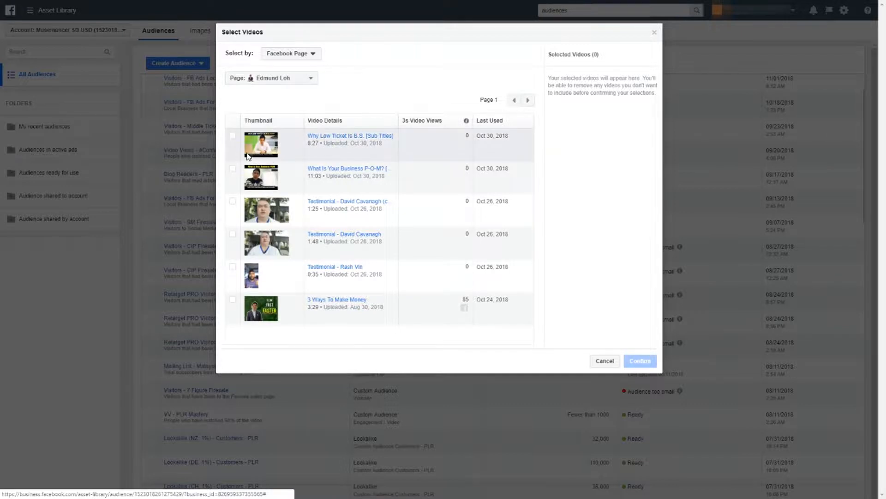
click(233, 136)
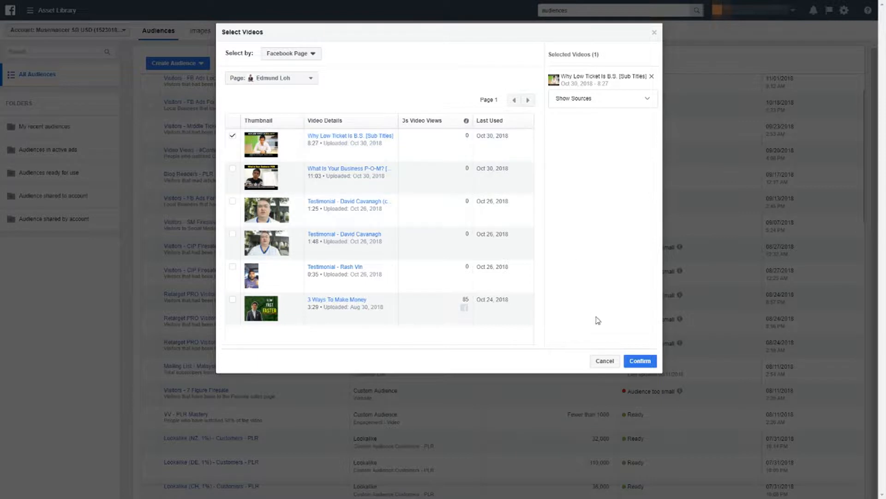
click(232, 138)
click(237, 137)
click(648, 361)
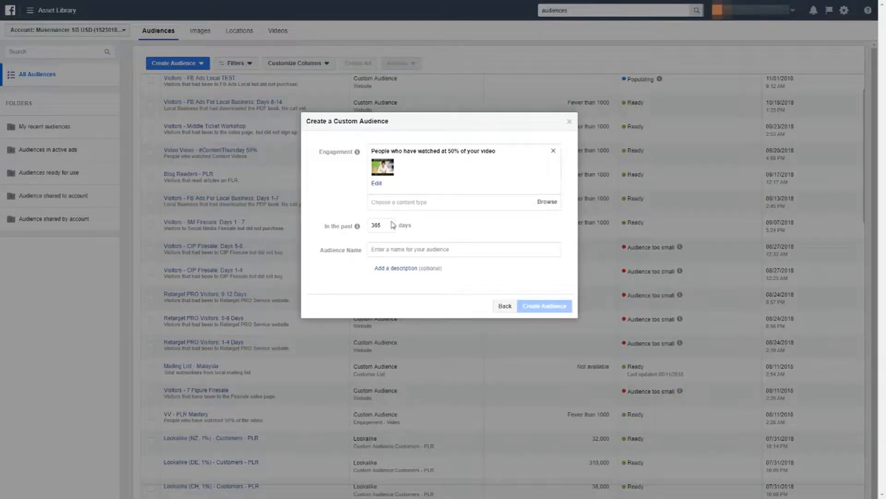
Step: Set the engagement period to the past 30 days and name the audience "Video Views - Low Ticket Is BS"
mouse_move(358, 226)
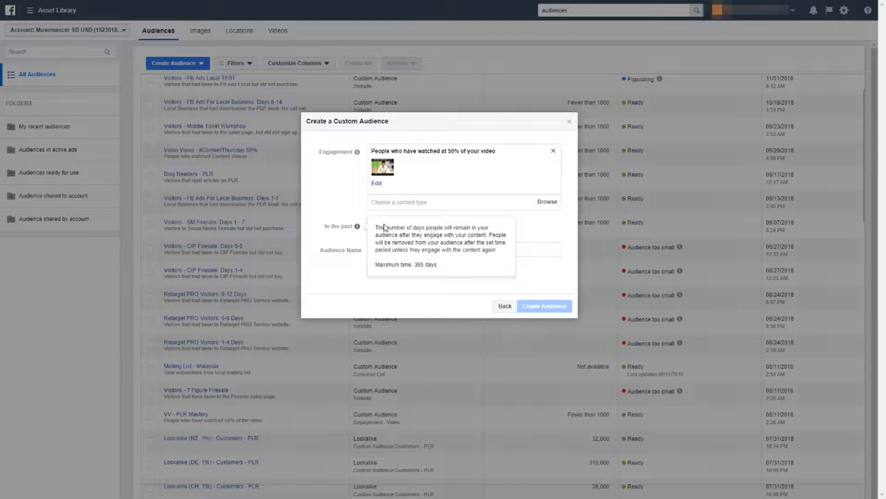
drag(401, 226, 365, 229)
text(30)
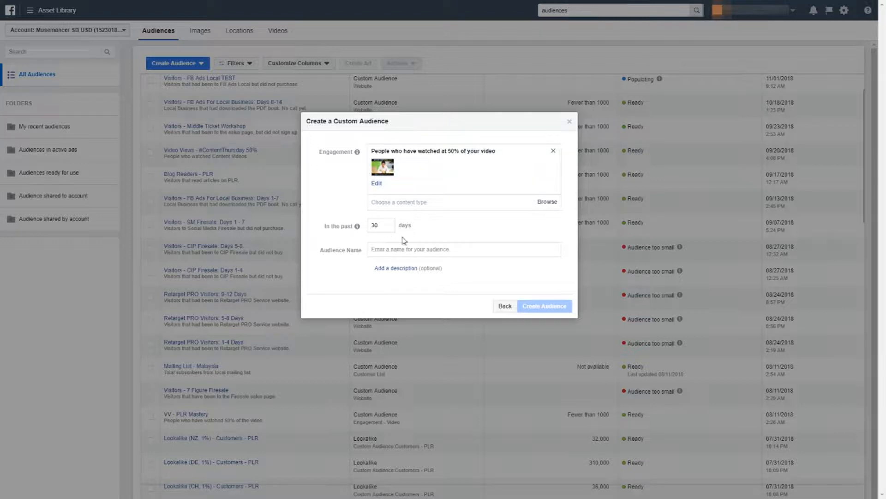
click(415, 248)
text(Video )
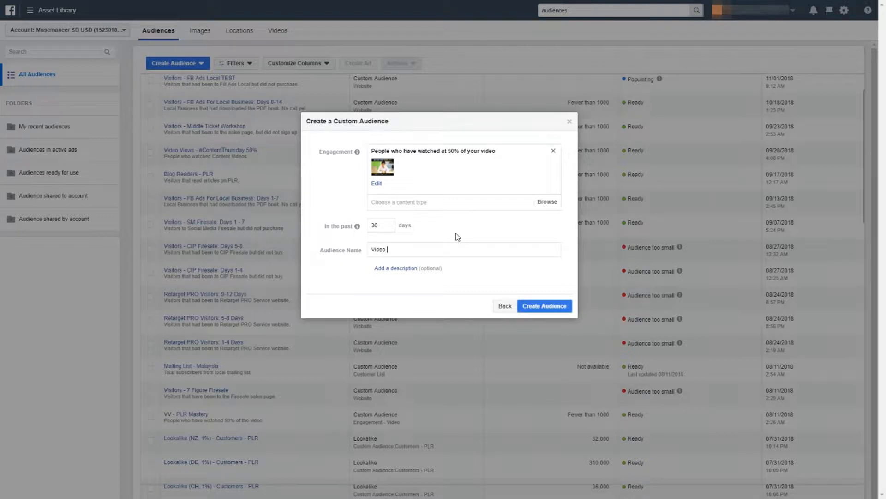
text(Views - Low Ticket Is BS)
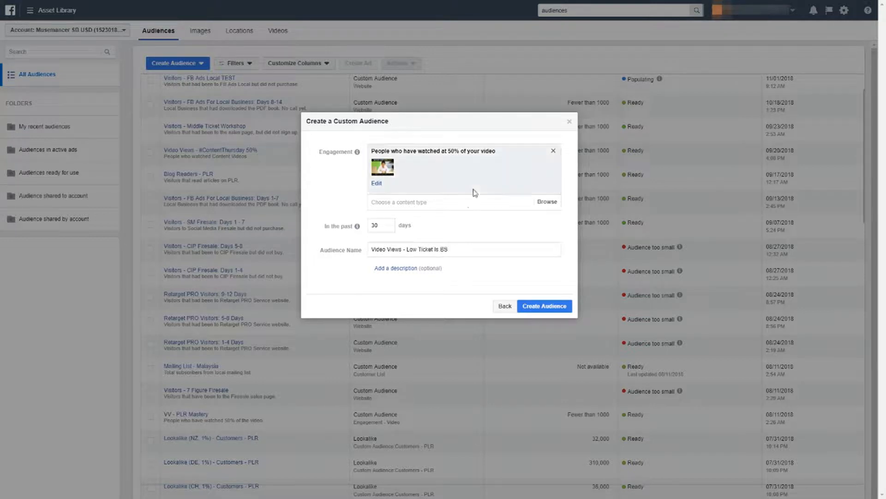
Step: Add the description "People that watched 50% of this video." and create the audience, finishing without an ad or lookalike
click(400, 268)
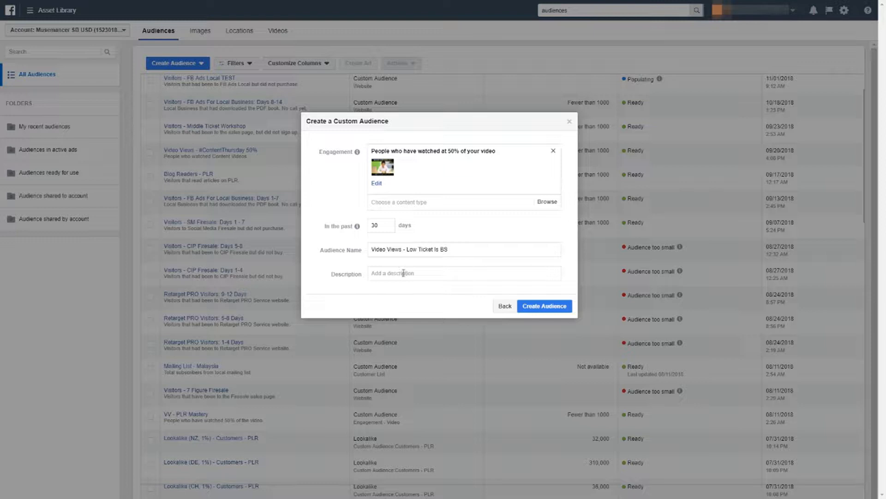
text(People that watched 50% of this video)
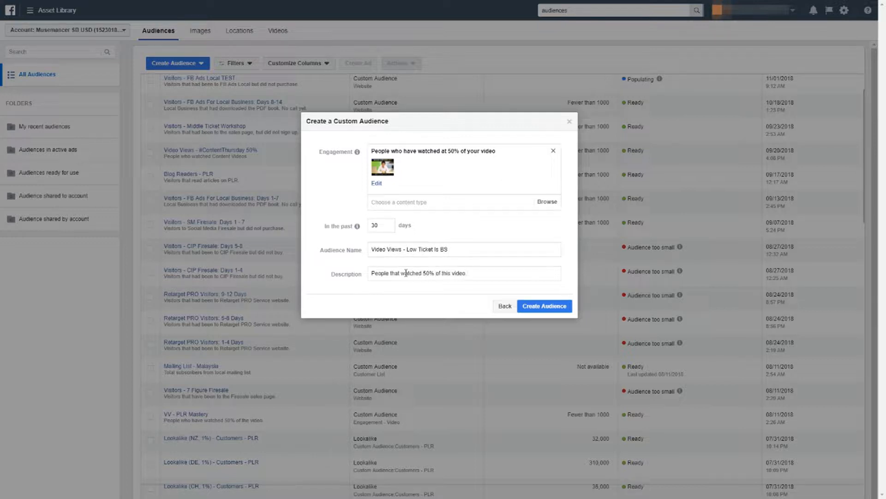
click(541, 307)
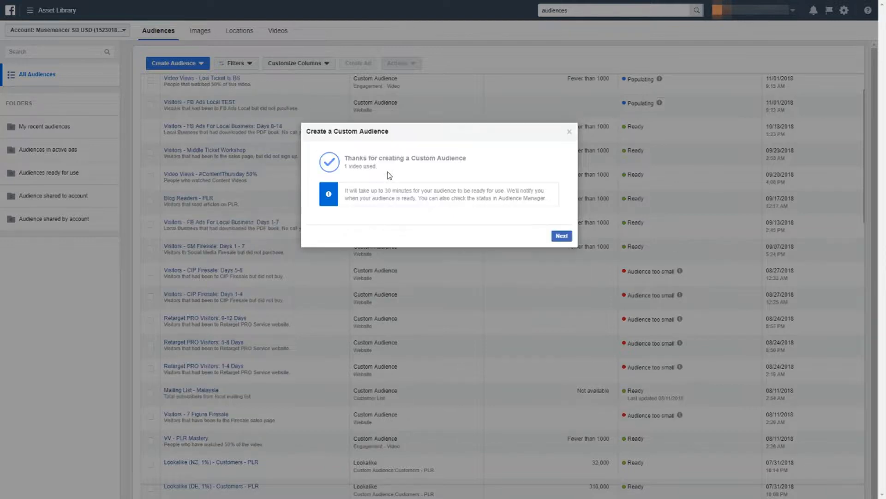
click(561, 236)
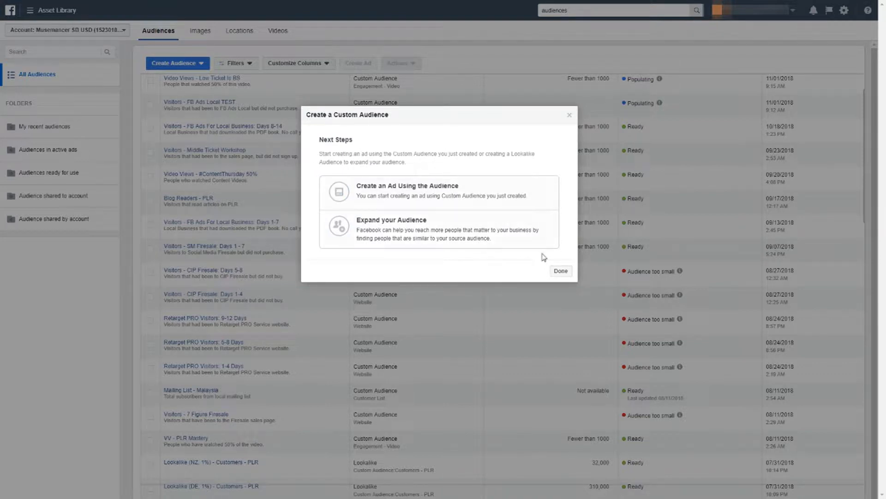
click(560, 272)
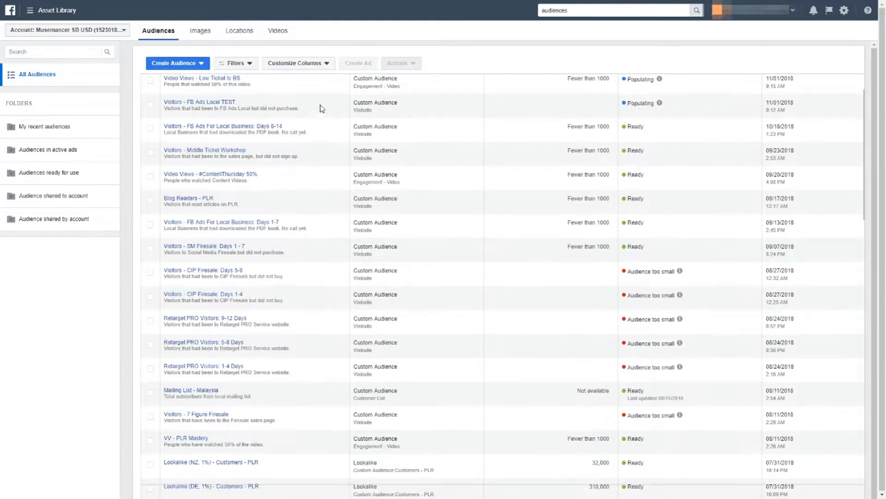
Step: Start another custom audience based on engagement with a Facebook Page
click(188, 67)
click(188, 81)
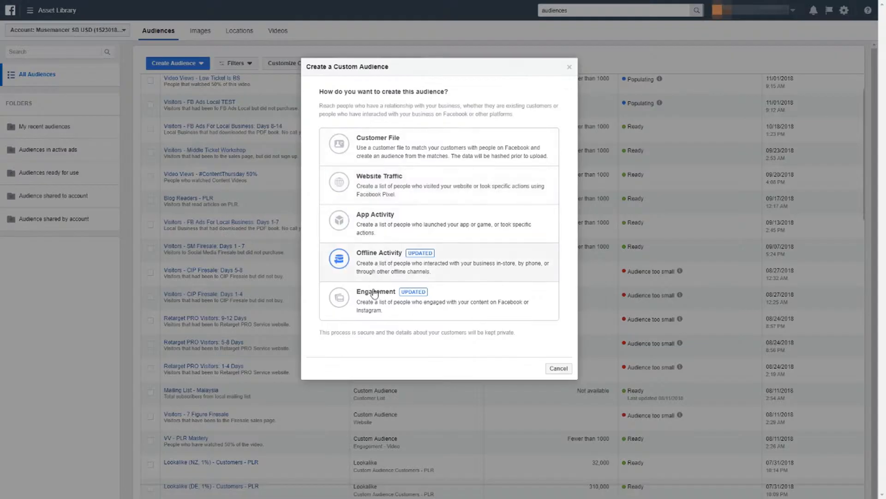
click(381, 296)
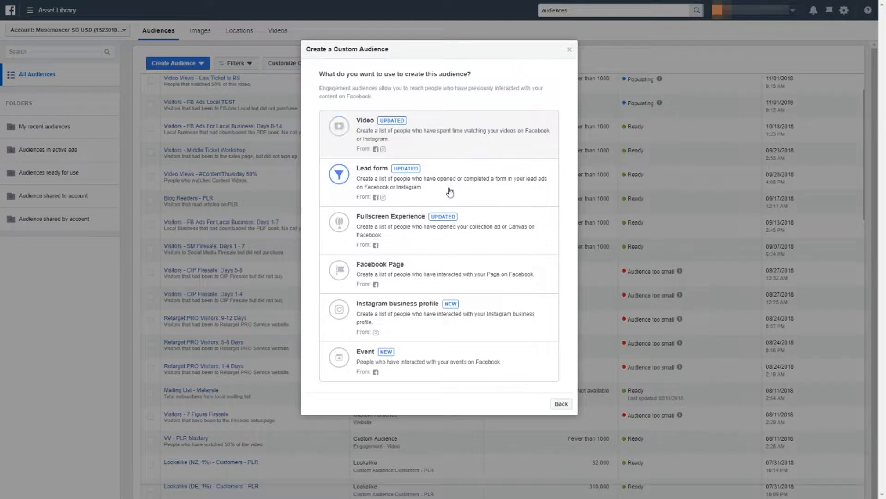
click(492, 277)
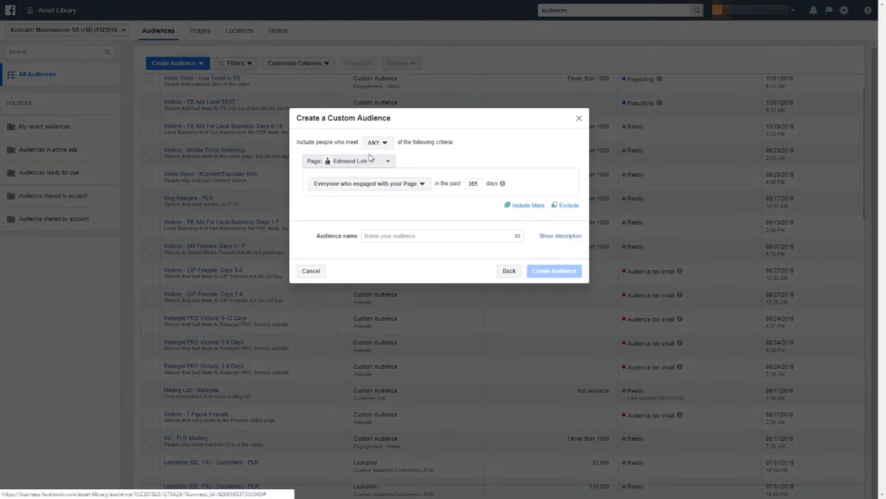
Step: Set the Page audience criterion to people who engaged with any post or ad
click(377, 164)
click(377, 165)
click(387, 186)
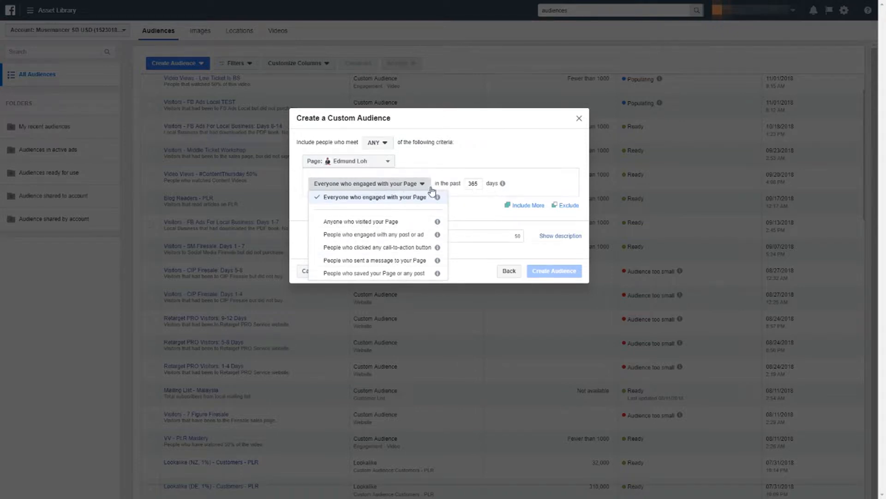
mouse_move(438, 198)
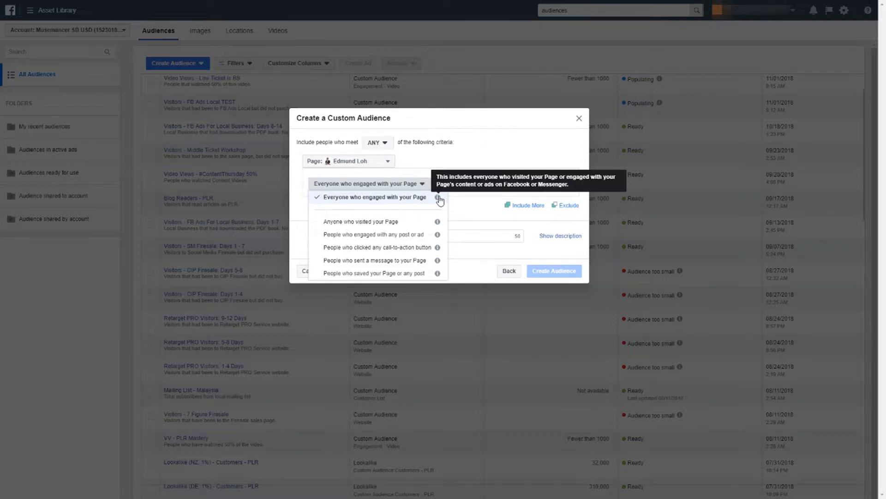
click(415, 236)
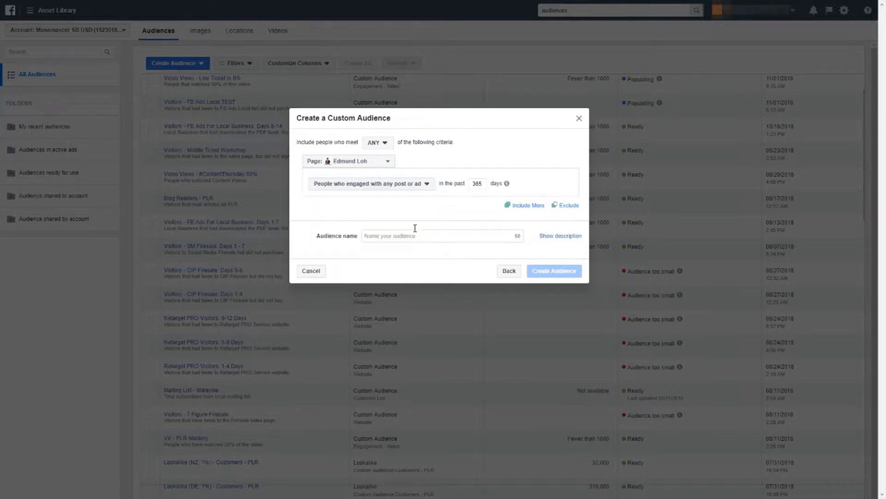
click(422, 185)
mouse_move(436, 234)
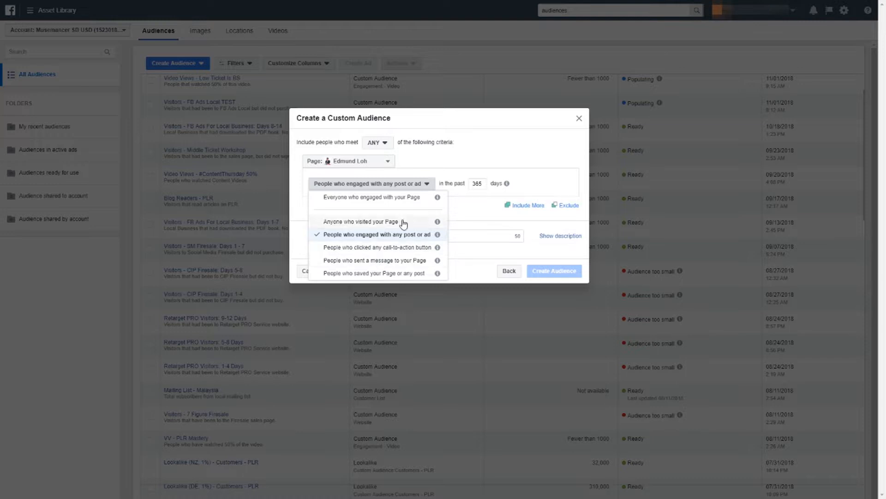
click(491, 149)
Step: Set the post or ad engagement period to the past 30 days
mouse_move(482, 184)
mouse_down()
mouse_move(450, 184)
mouse_move(470, 183)
mouse_up()
click(479, 184)
text(30)
key(Delete)
Step: Name the audience with "FB Page", the selected Page's name and "- Post Engagement"
click(433, 234)
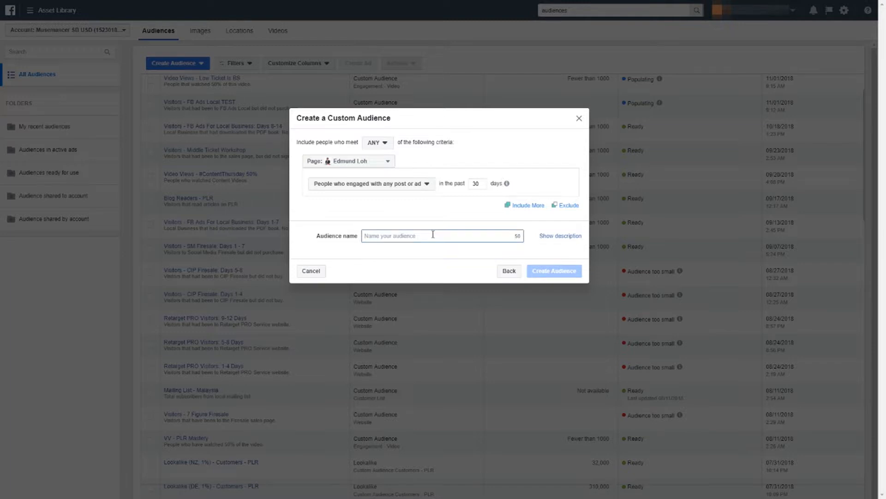
text(FB Page Edmund Loh - Post)
key(BackSpace)
key(BackSpace)
key(BackSpace)
key(BackSpace)
text(Post Engagement)
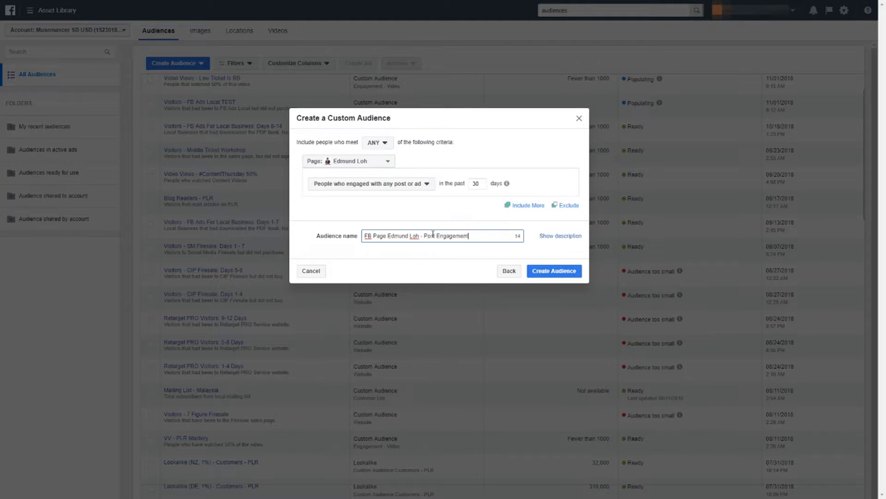
Step: Add the description "People that engaged with my FB Posts." and create the Page engagement audience
click(570, 237)
click(448, 258)
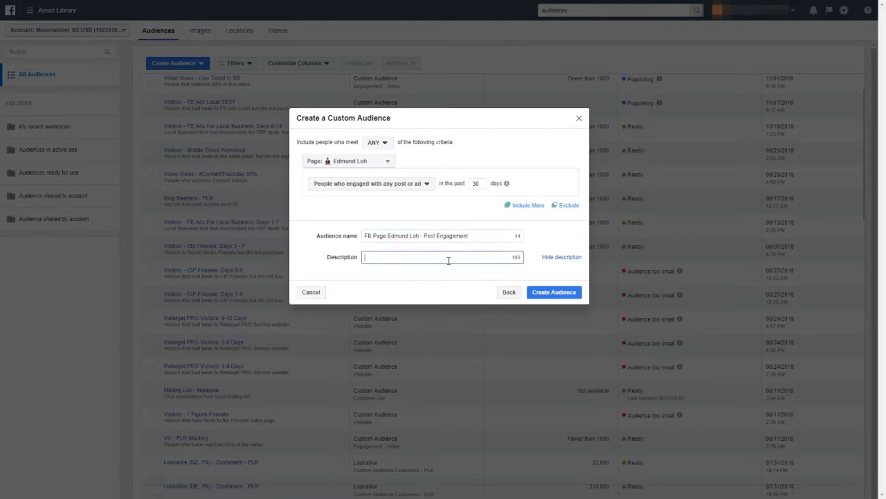
text(P)
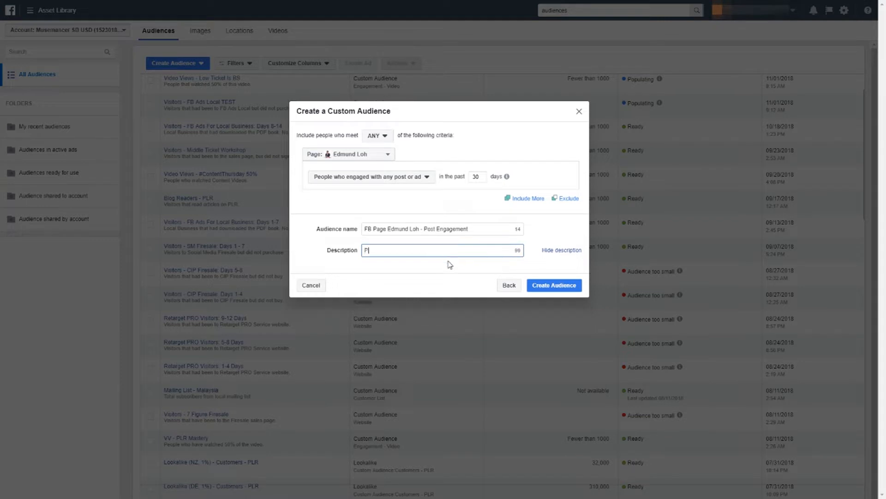
text(eople that engaged with my FB Post)
click(548, 288)
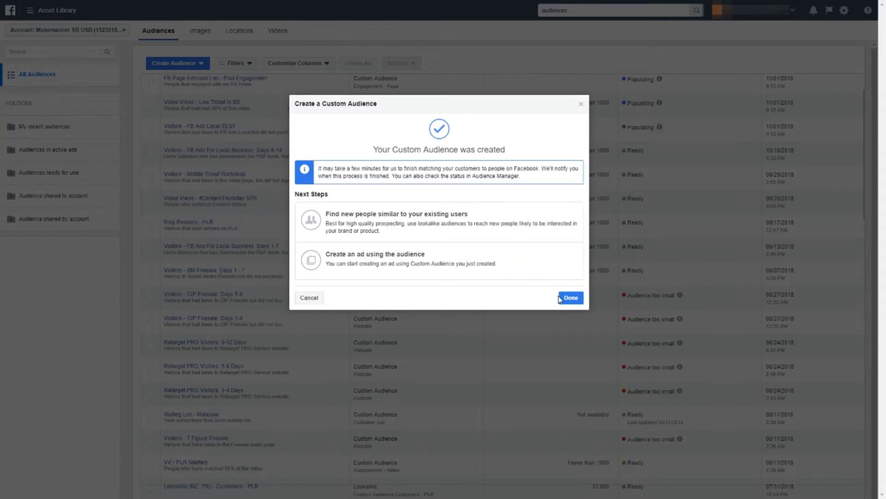
click(569, 298)
Step: Start a new custom audience based on engagement with an Instagram business profile
click(182, 67)
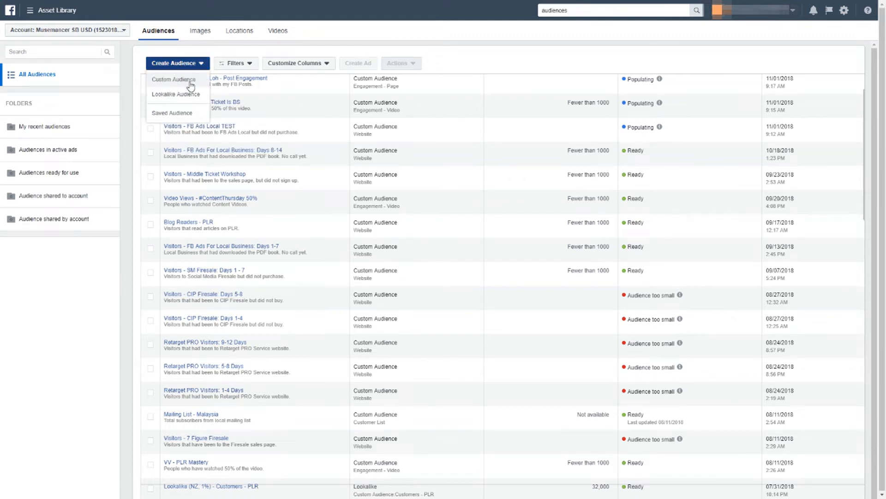
click(189, 81)
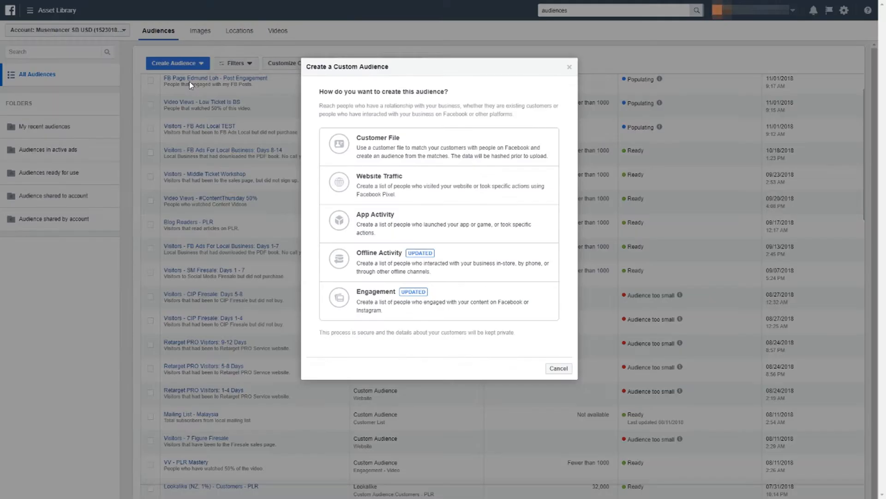
click(463, 294)
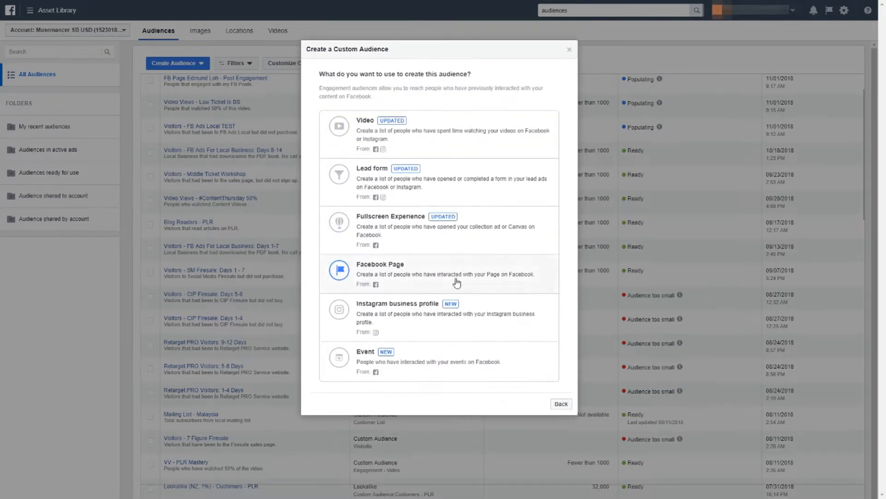
click(451, 323)
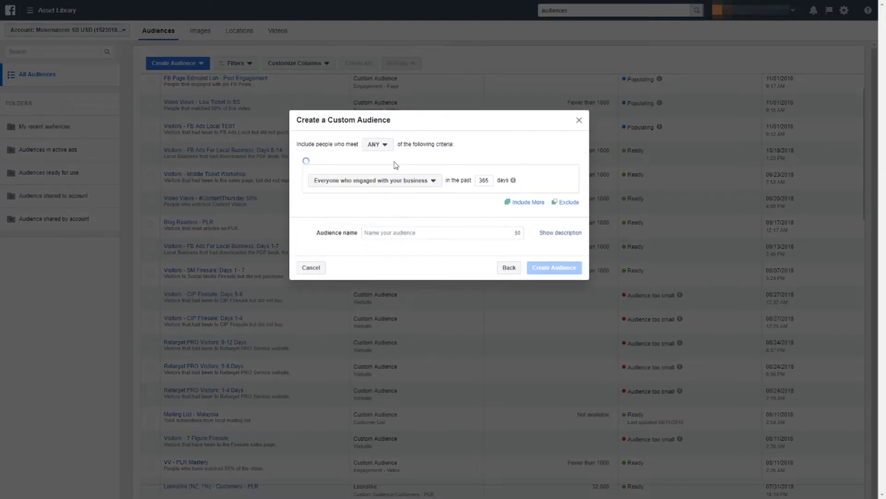
Step: Select the Instagram business profile and keep the criterion at everyone who engaged with your business
click(388, 184)
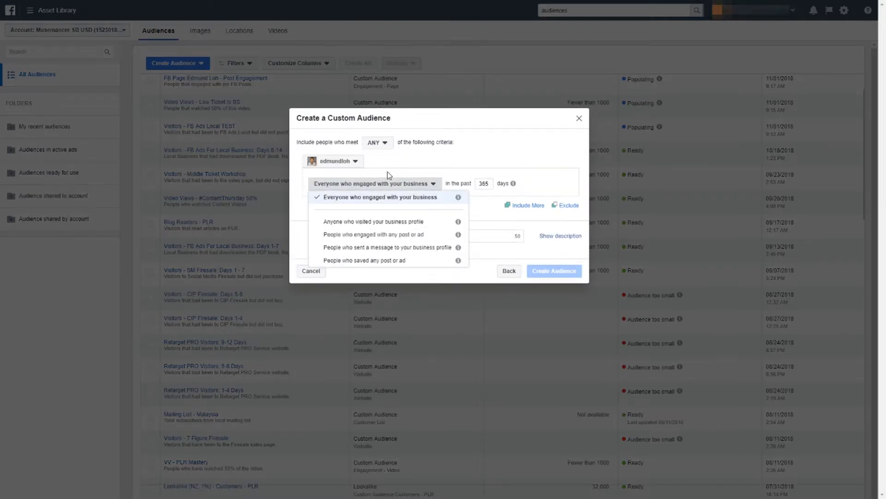
click(353, 161)
click(364, 177)
click(373, 184)
mouse_move(459, 199)
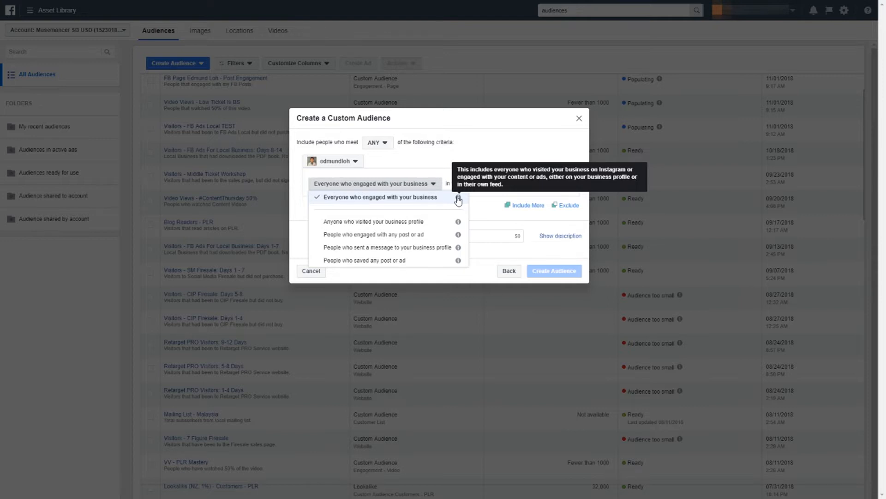
click(484, 201)
Step: Set the Instagram engagement period to the past 30 days
double_click(484, 183)
text(3)
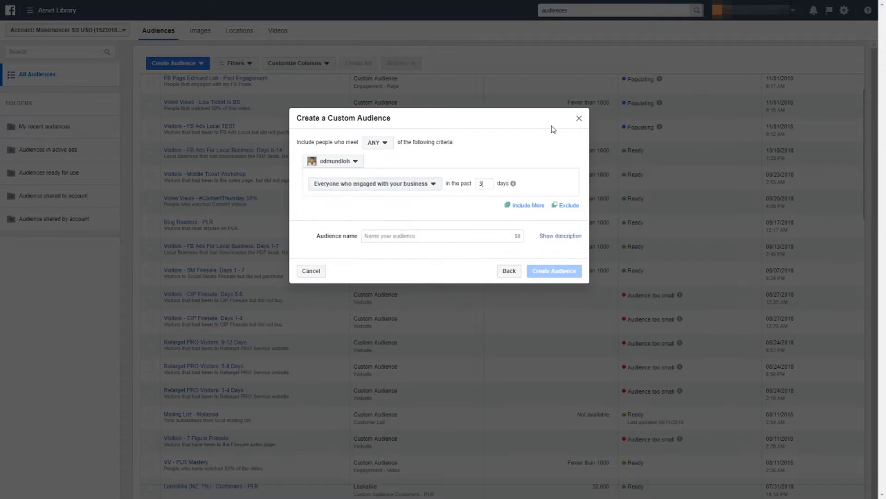
key(Tab)
key(Tab)
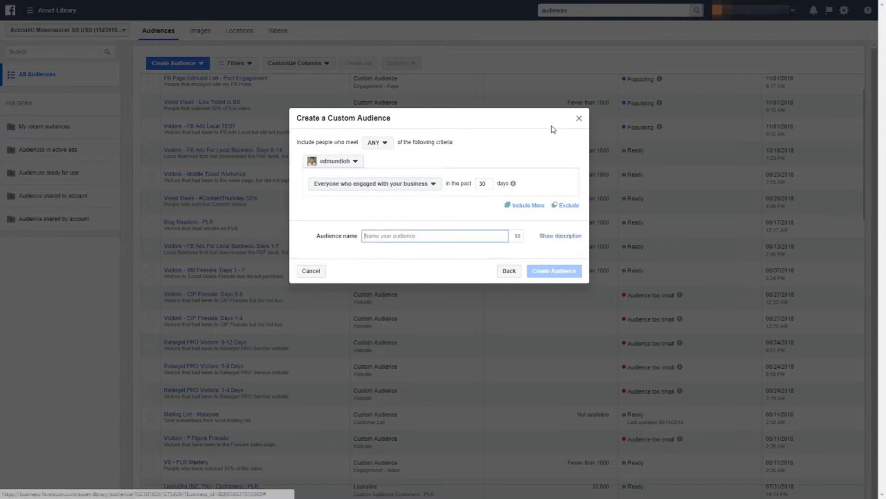
Step: Name the audience with "IG" followed by the selected Instagram profile's @ handle
text(IG Edmu)
key(BackSpace)
key(BackSpace)
key(BackSpace)
key(BackSpace)
text(@edmundloh)
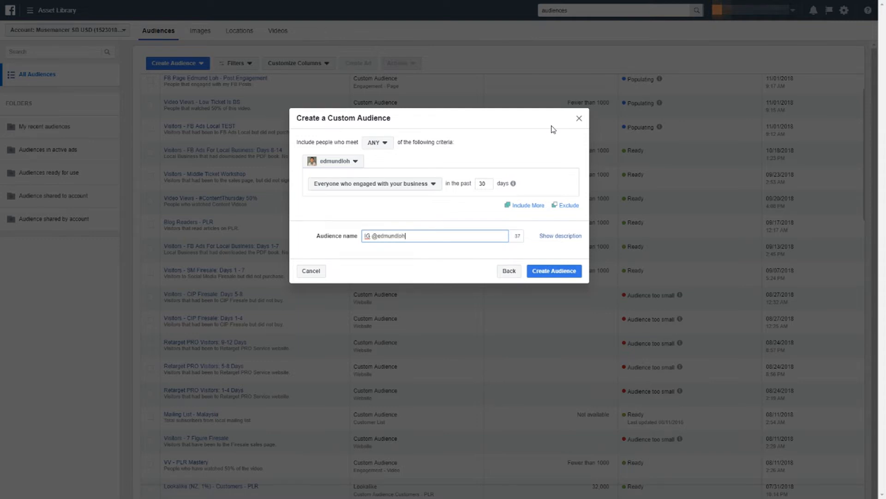
key(Tab)
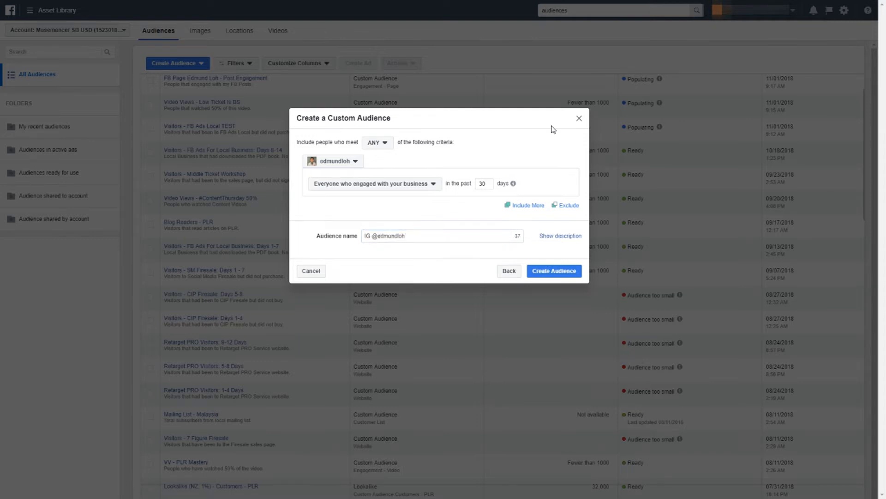
Step: Add the description "People that engaged with my IG Profile." and create the Instagram engagement audience
click(559, 235)
click(456, 257)
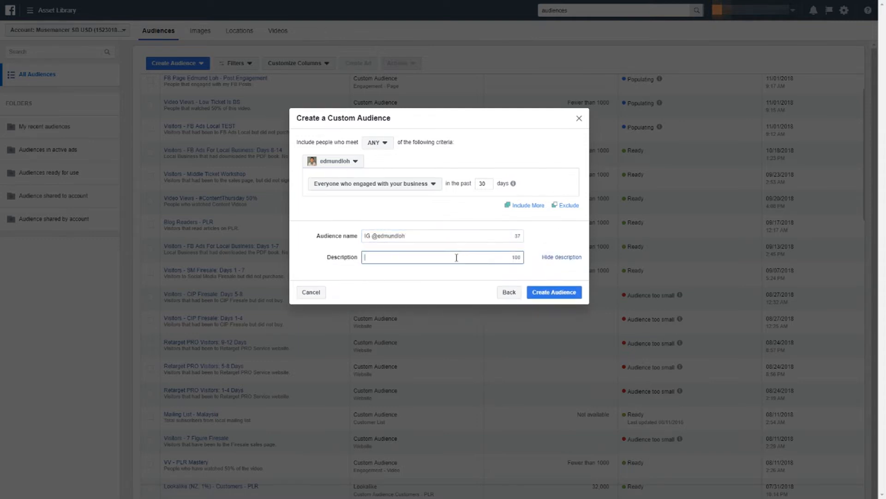
text(Peopl)
key(BackSpace)
key(BackSpace)
key(BackSpace)
key(BackSpace)
key(BackSpace)
text(People that engaged with my IG Profile.)
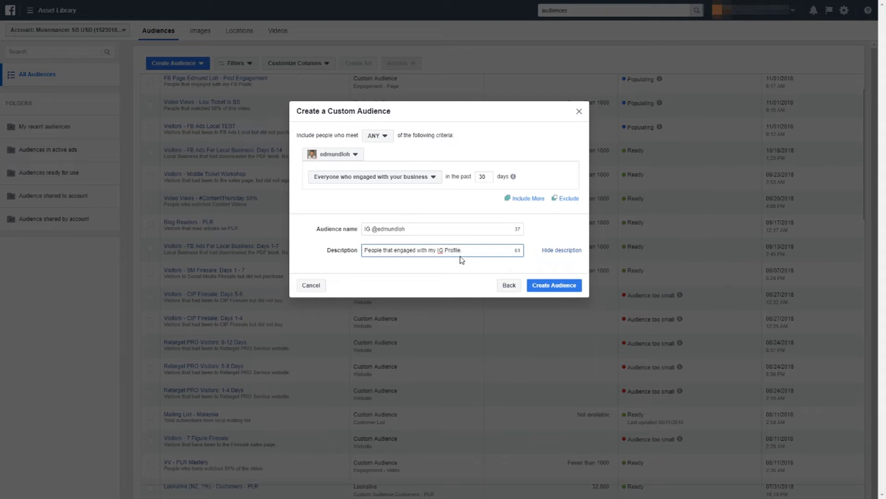
click(547, 286)
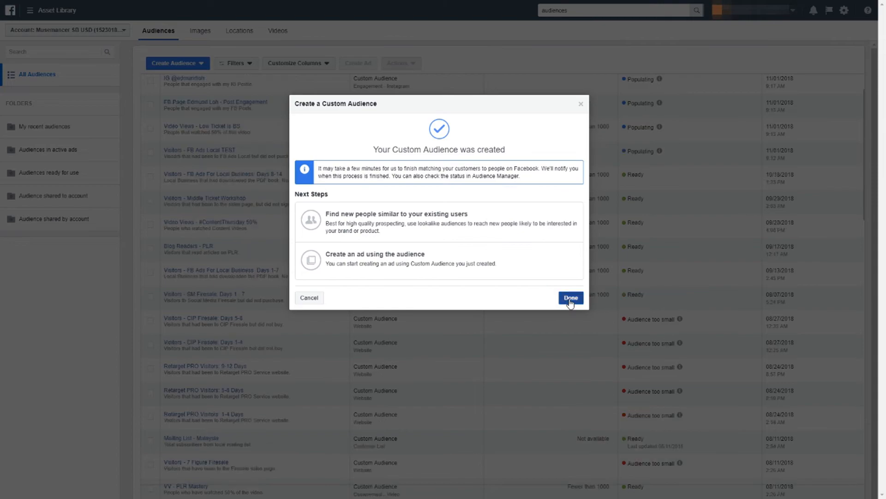
click(571, 299)
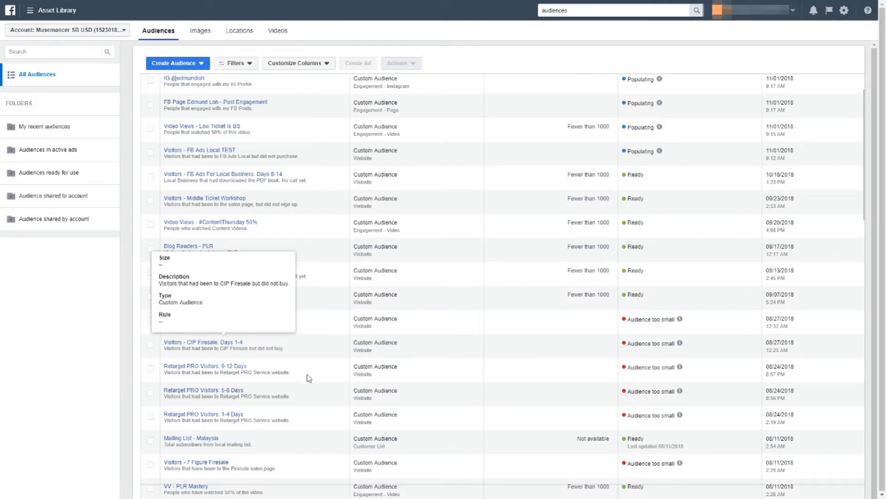